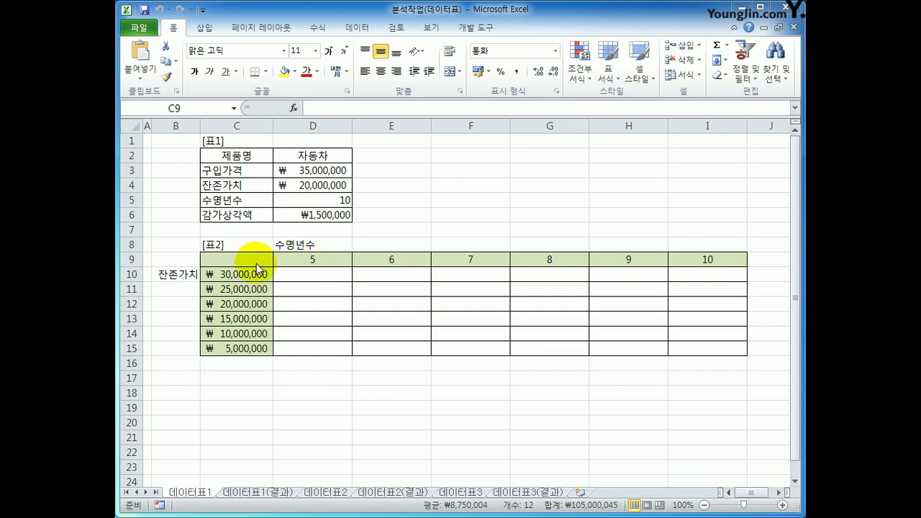
Examine the layout of [표2]: the useful-life values in D9:I9, the salvage values in C10:C15, and the empty corner cell C9.
drag(251, 259, 716, 350)
drag(281, 263, 710, 258)
drag(217, 267, 248, 351)
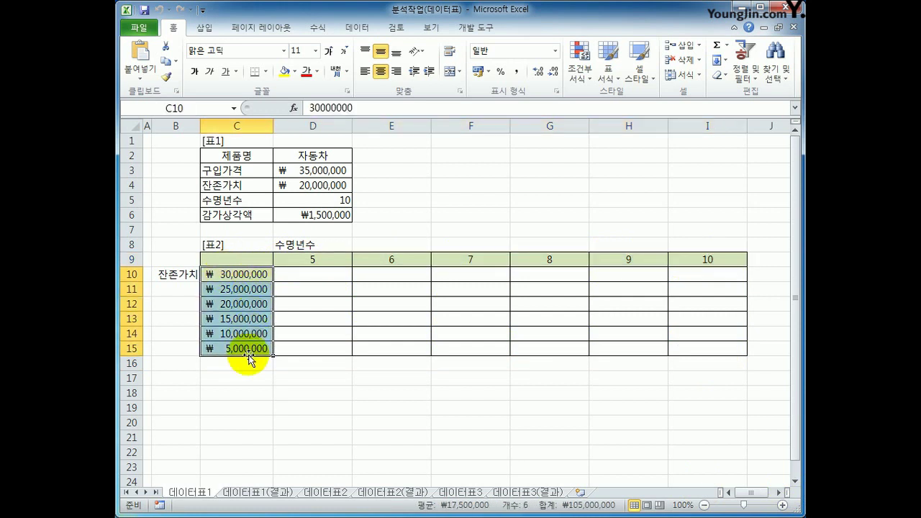
click(315, 277)
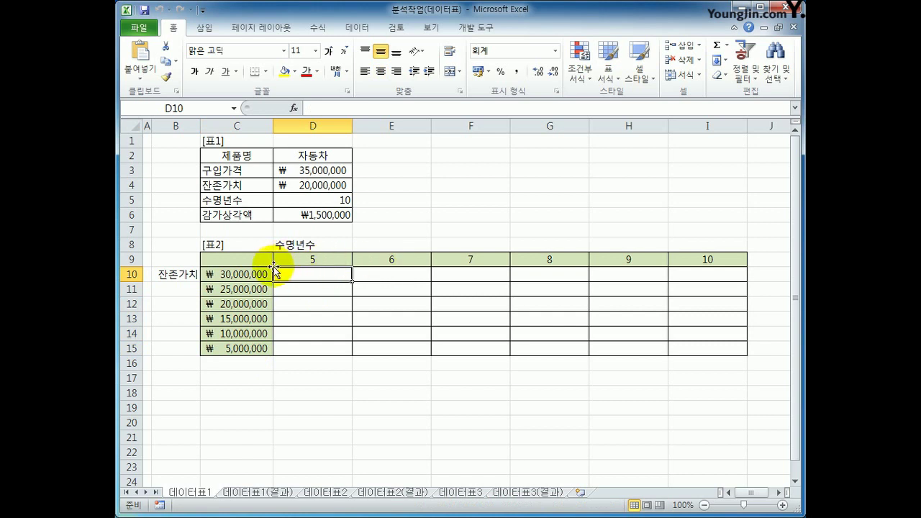
click(240, 264)
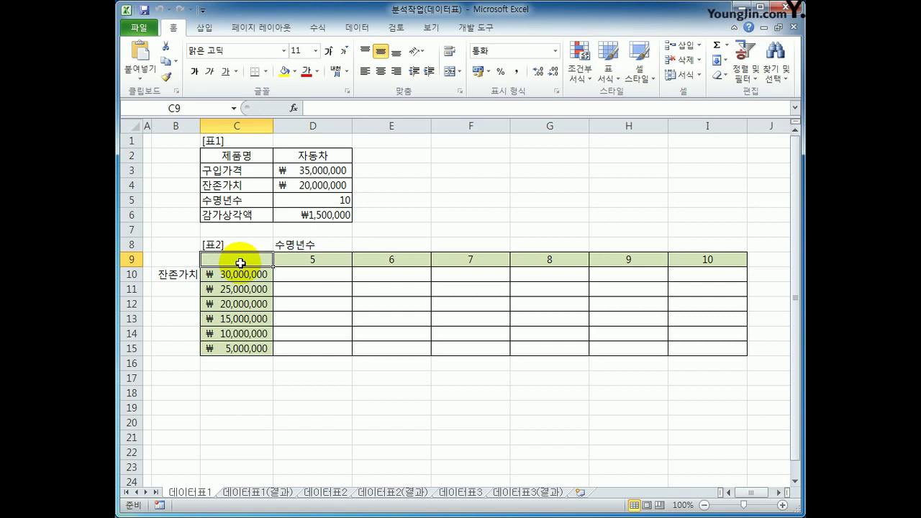
Examine the depreciation formula in D6, its input cells D3, D4 and D5, and the corner cell C9 of [표2].
click(341, 215)
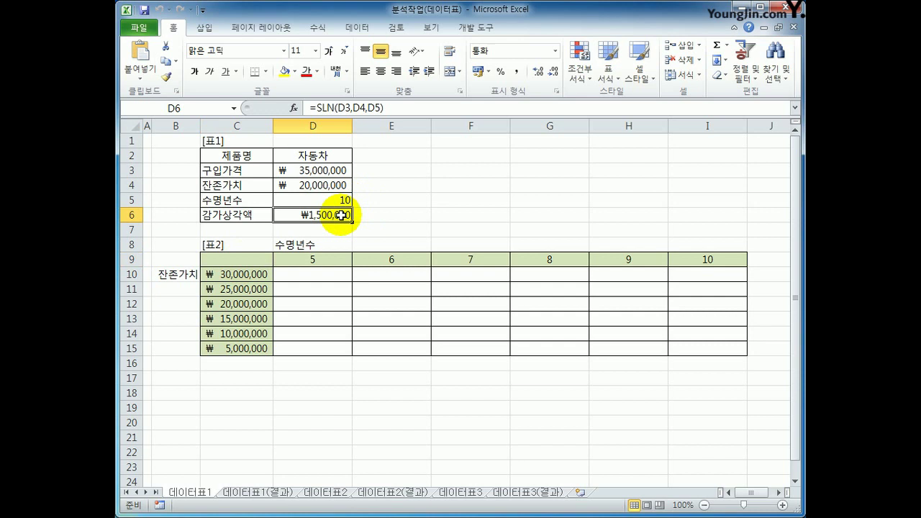
click(305, 170)
click(308, 181)
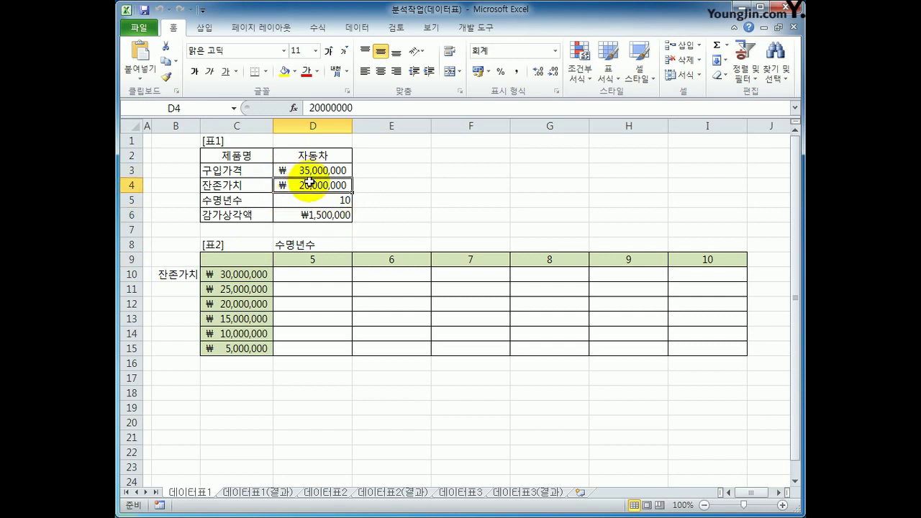
click(309, 200)
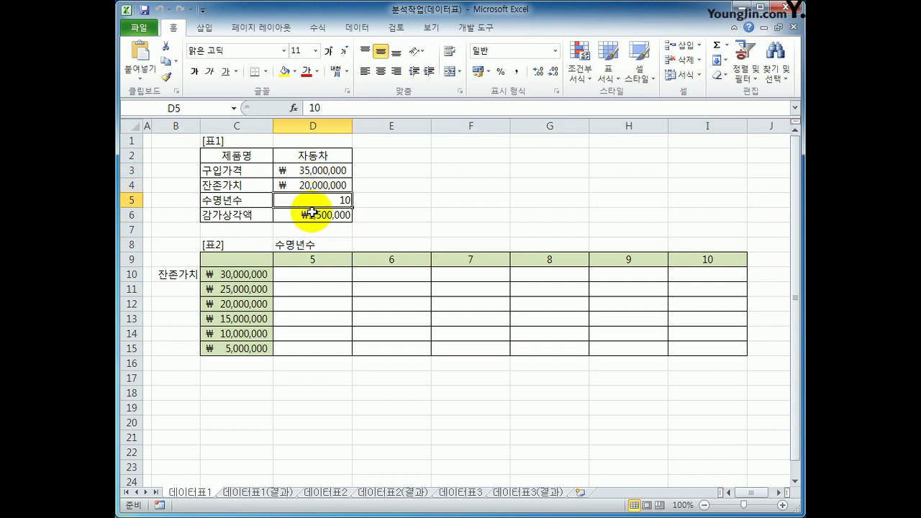
click(310, 214)
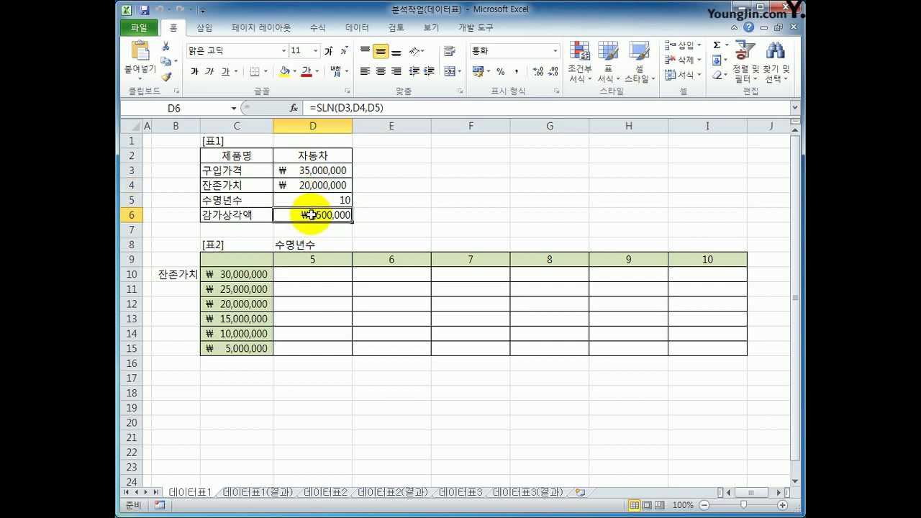
click(255, 256)
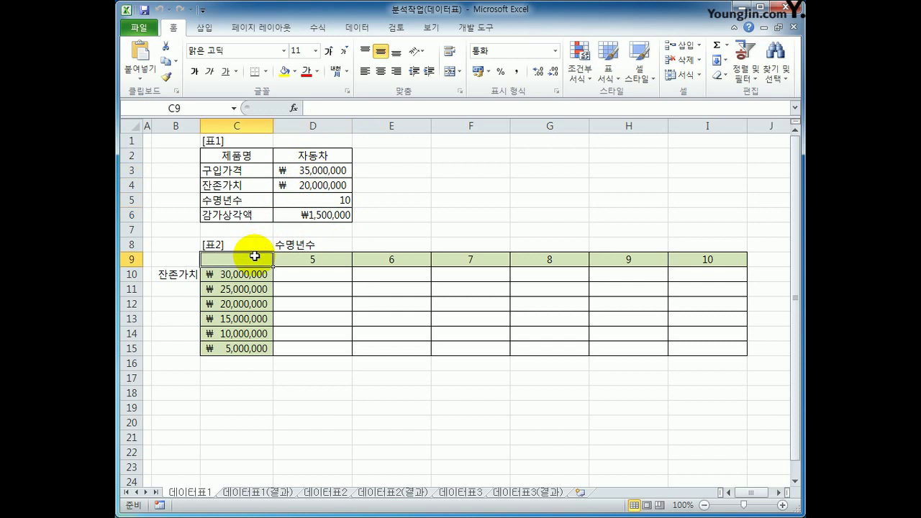
click(317, 213)
click(256, 261)
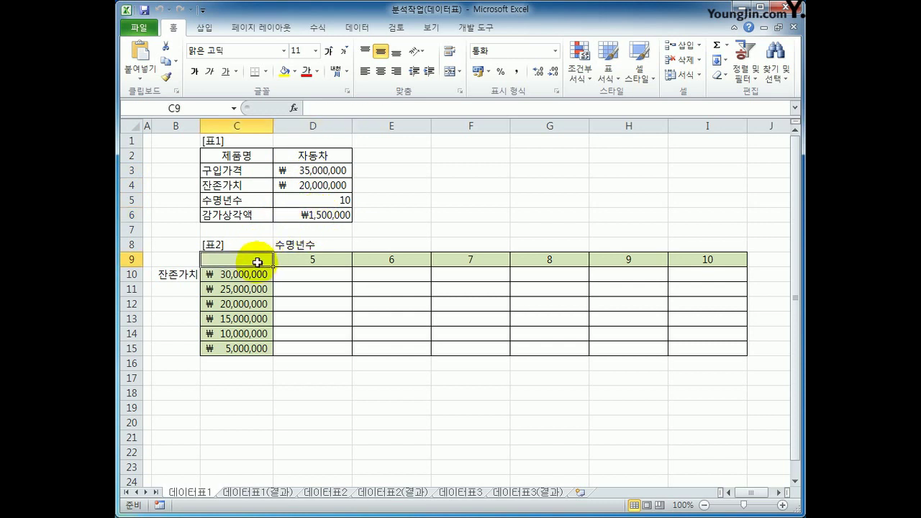
click(327, 216)
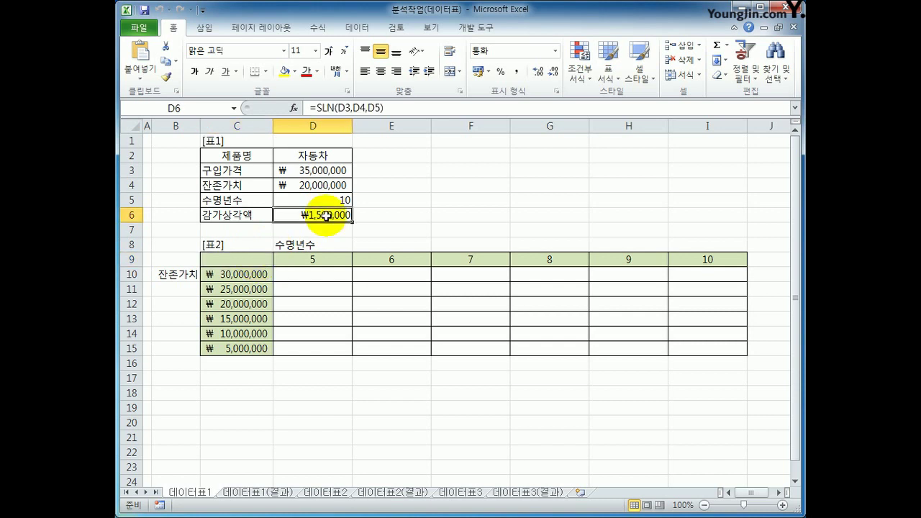
Try linking the corner cell C9 to the depreciation amount with =D6, and clear the cell again.
click(265, 255)
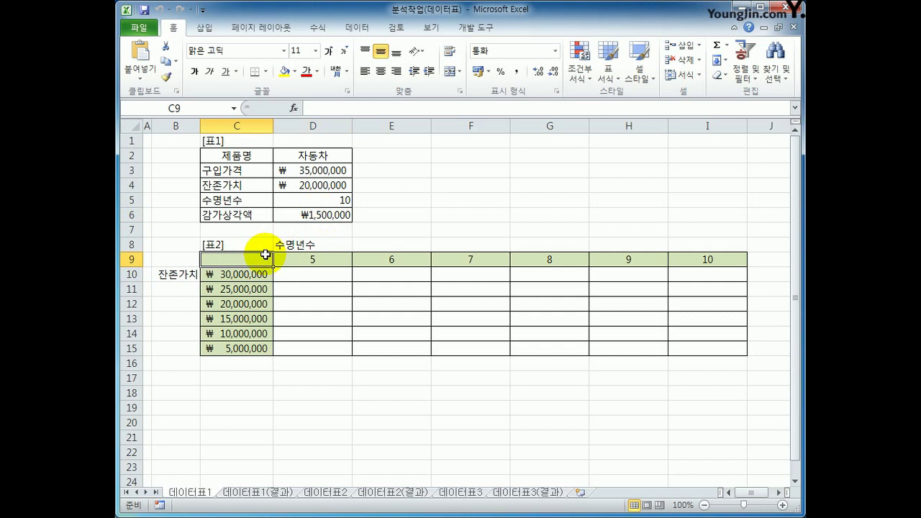
text(=)
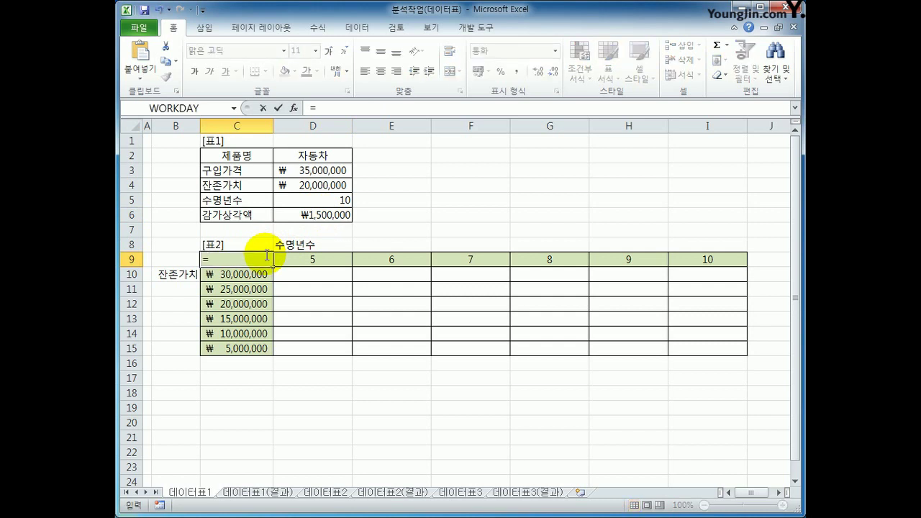
click(295, 218)
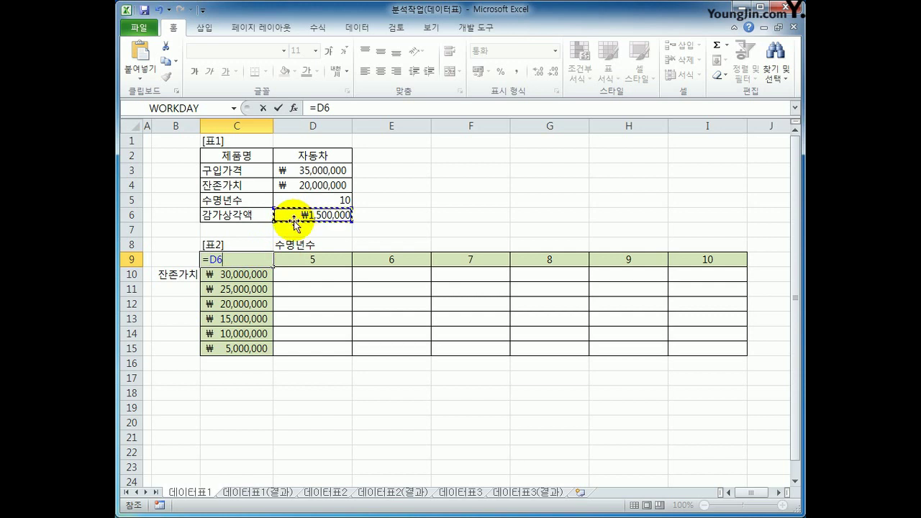
key(Return)
key(Up)
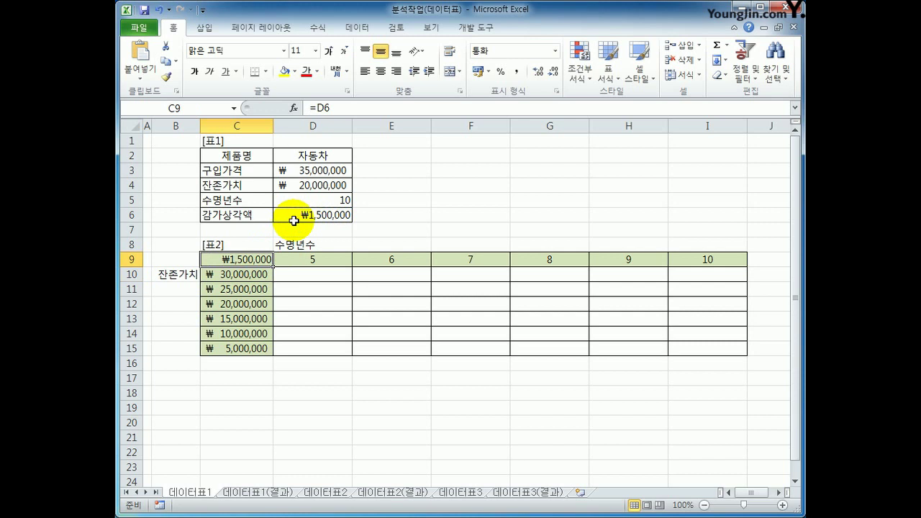
key(Delete)
Copy the formula text =SLN(D3,D4,D5) from cell D6 and paste it unchanged into the corner cell C9 of [표2].
click(293, 214)
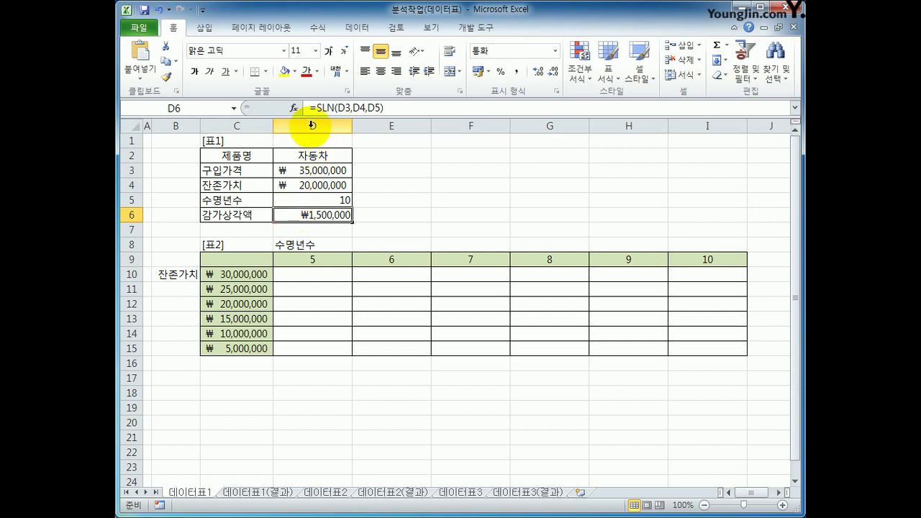
drag(308, 107, 392, 109)
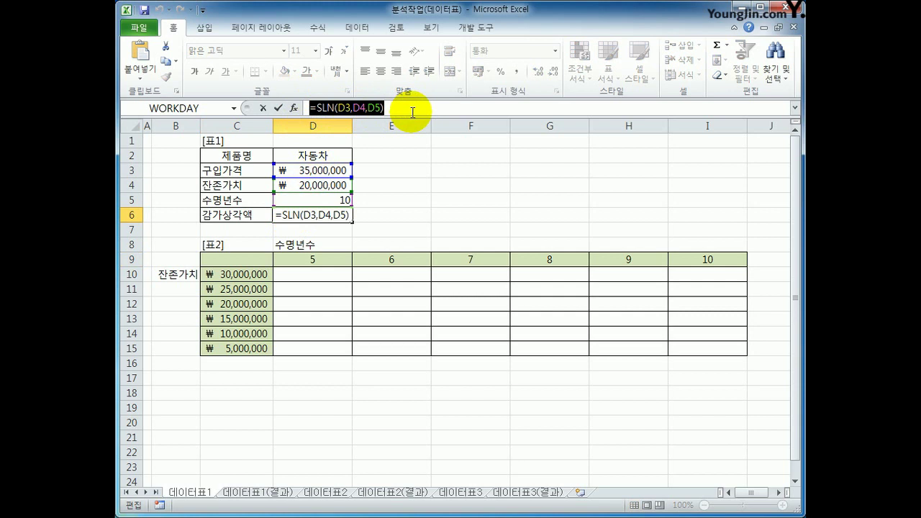
right_click(409, 110)
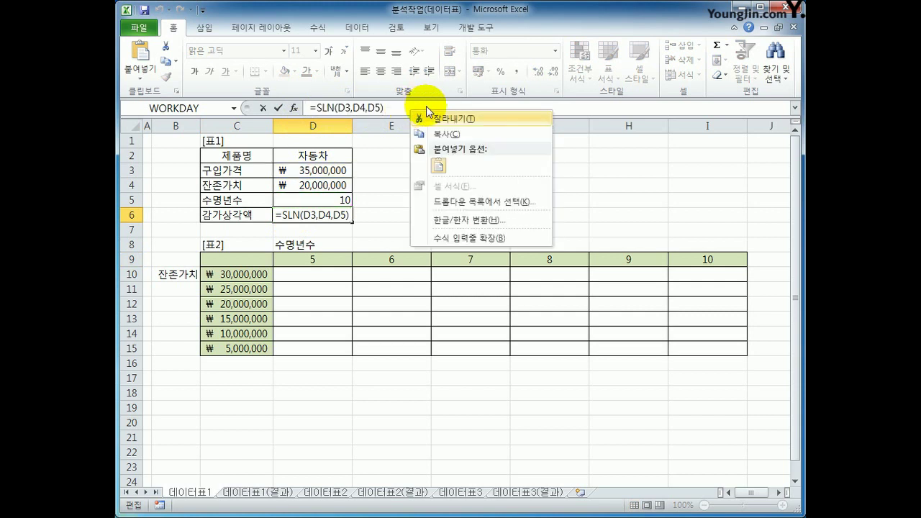
click(432, 134)
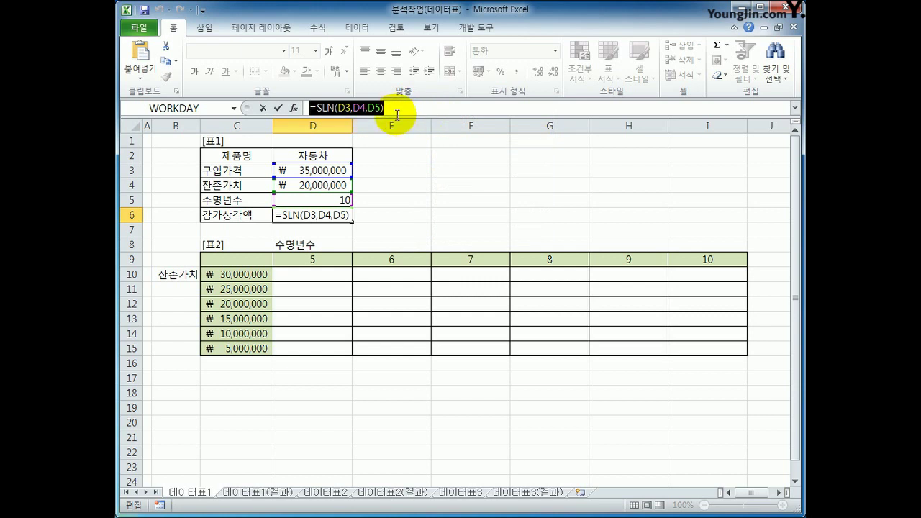
key(ctrl+Return)
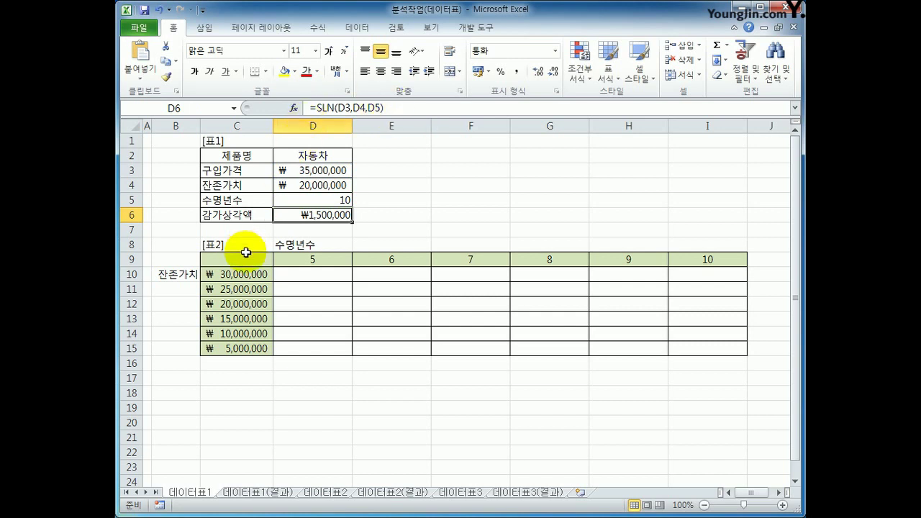
click(245, 260)
right_click(246, 259)
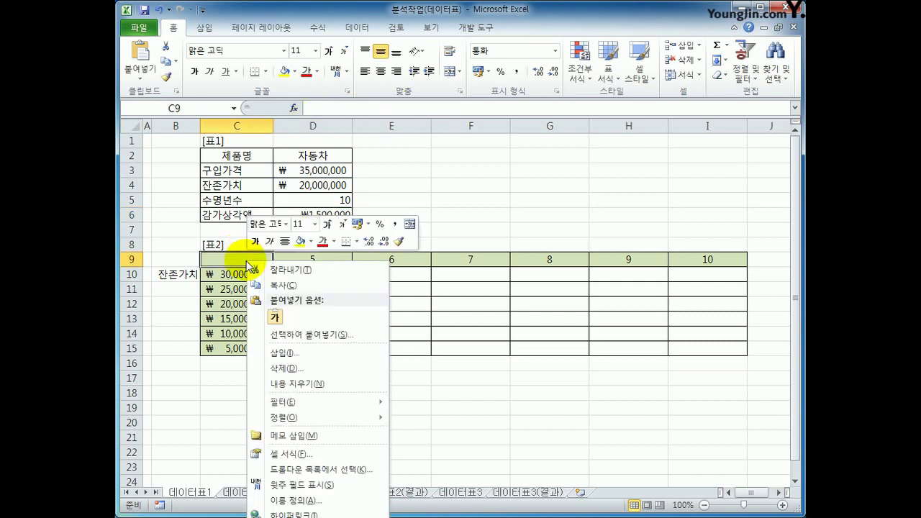
key(Escape)
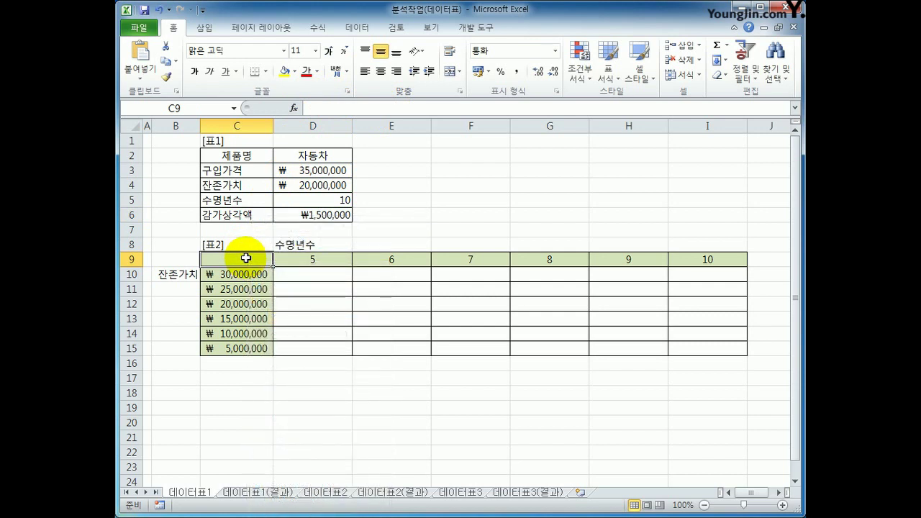
key(ctrl+v)
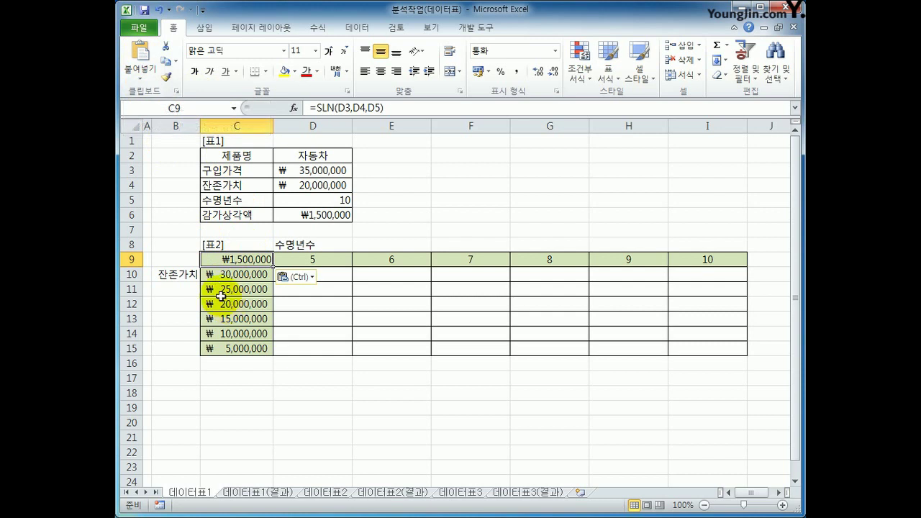
Compare the formulas in D6 and C9, and review the useful-life row D9:I9 and the salvage-value column C10:C15.
click(295, 214)
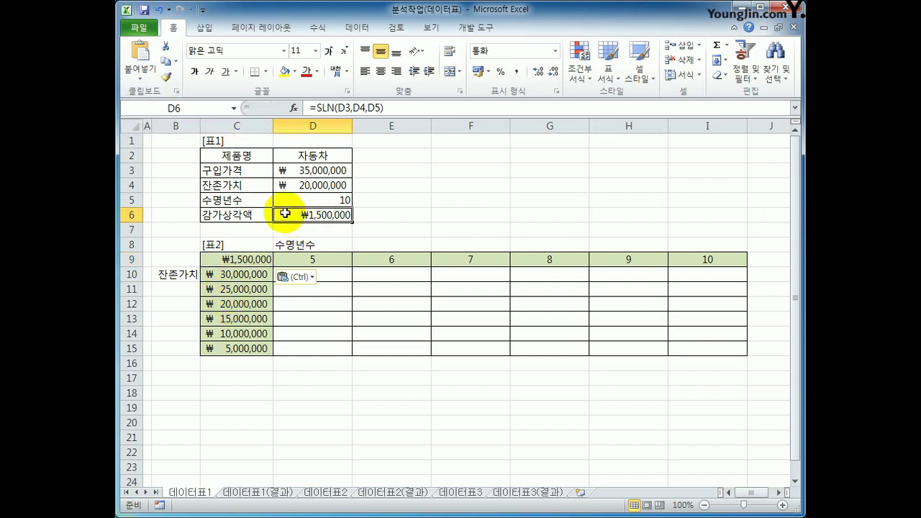
click(219, 261)
click(305, 214)
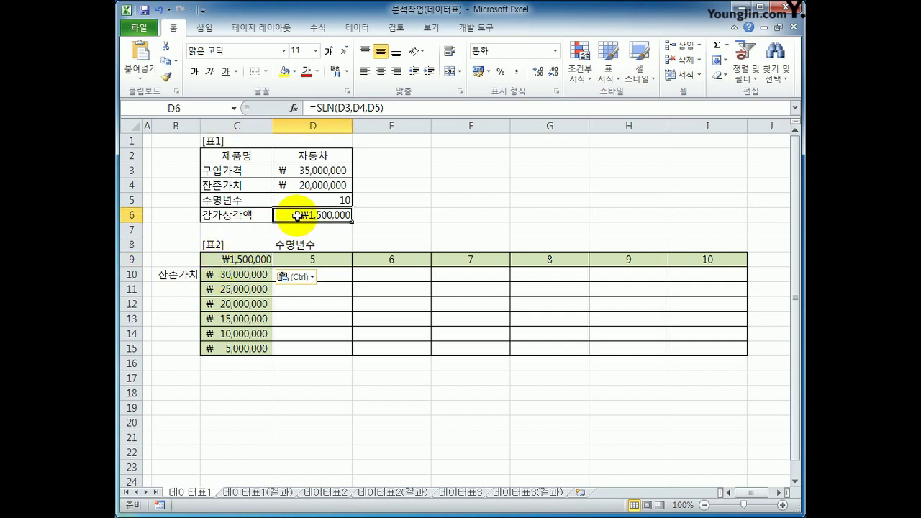
drag(310, 107, 424, 107)
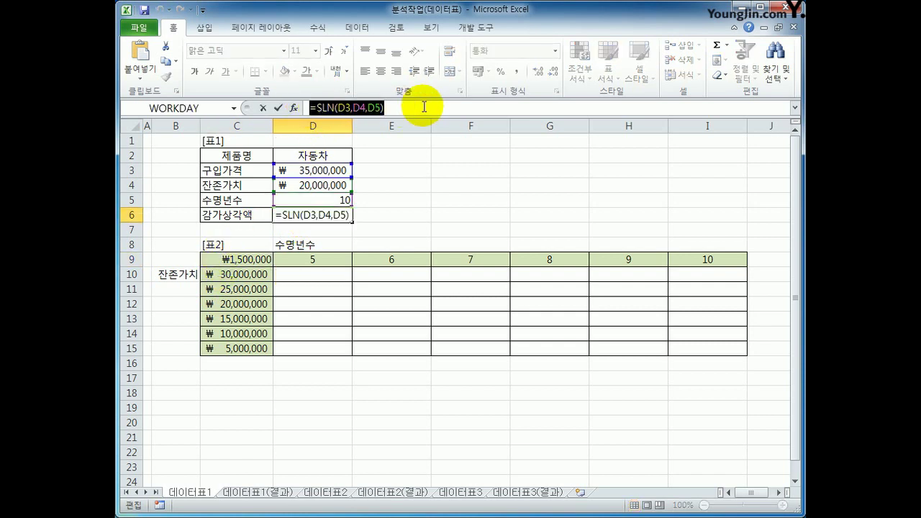
key(Escape)
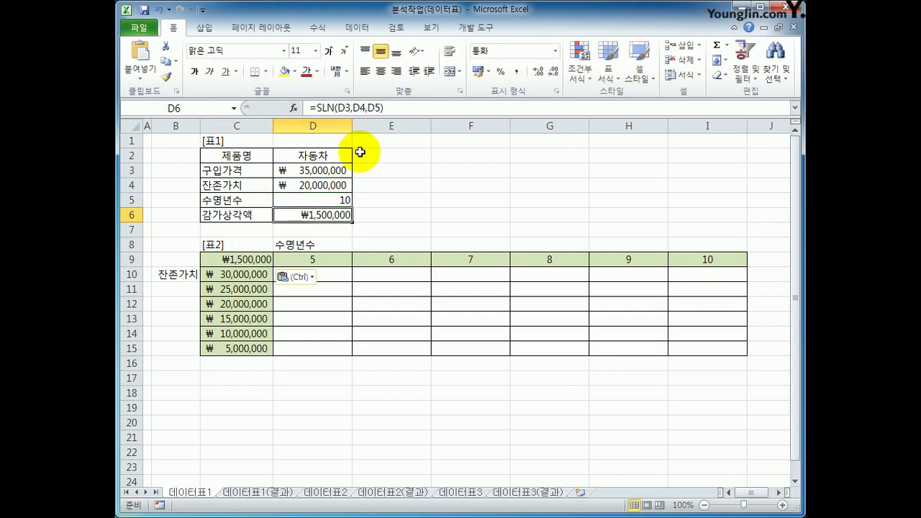
click(251, 262)
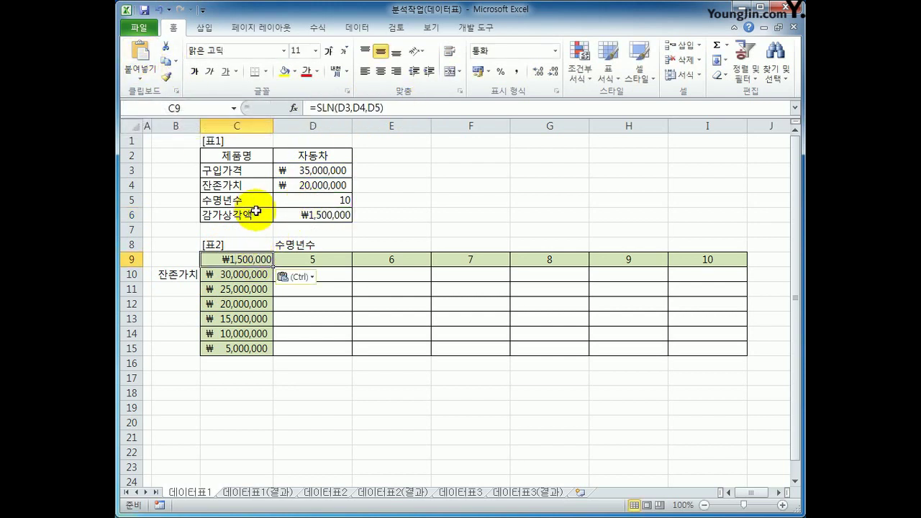
drag(284, 259, 683, 259)
drag(236, 275, 240, 347)
drag(307, 253, 692, 254)
drag(230, 275, 233, 348)
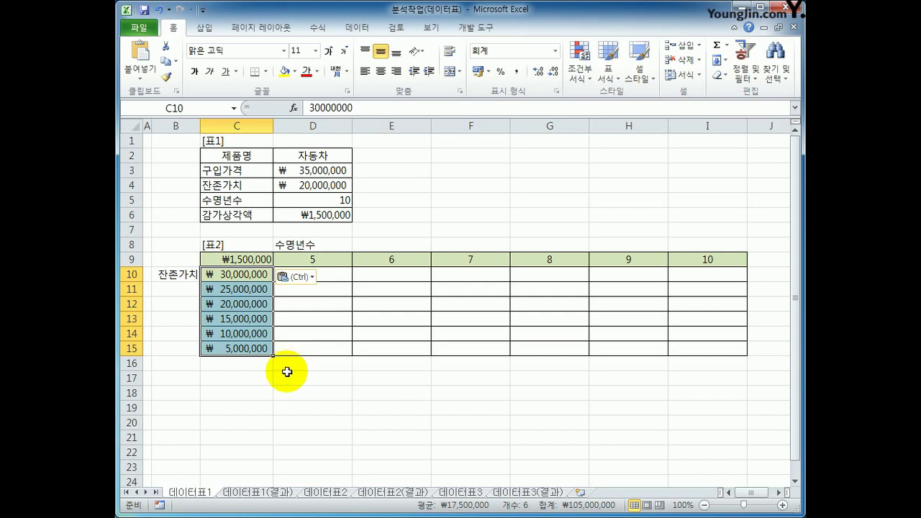
click(238, 257)
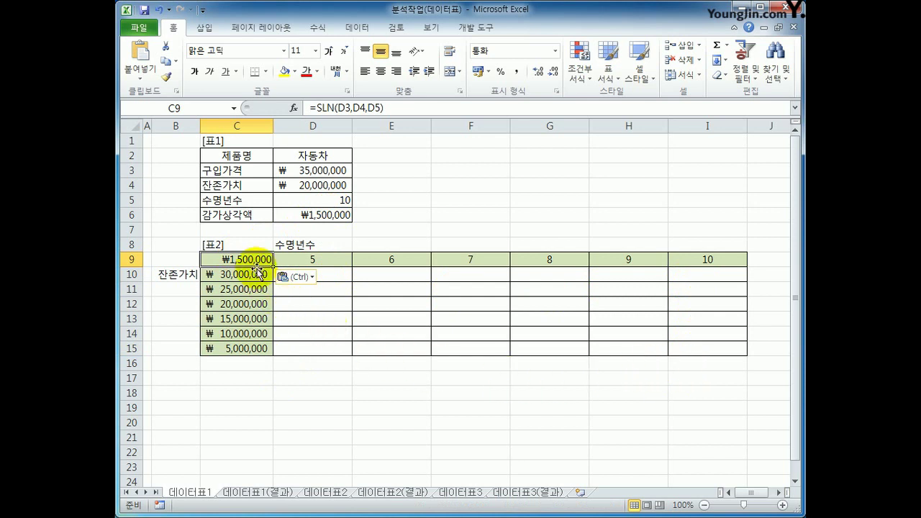
Create a what-if data table over C9:I15 with row input cell D5 and column input cell D4.
drag(246, 261, 700, 345)
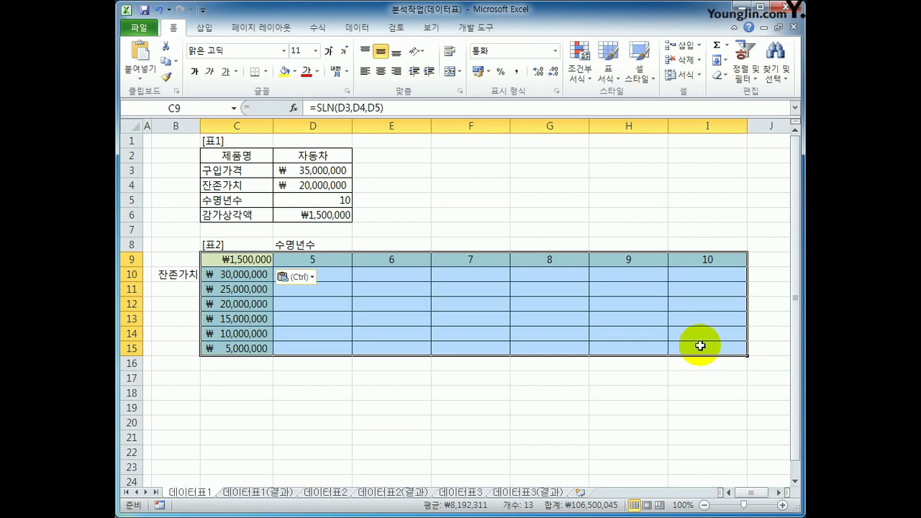
click(358, 29)
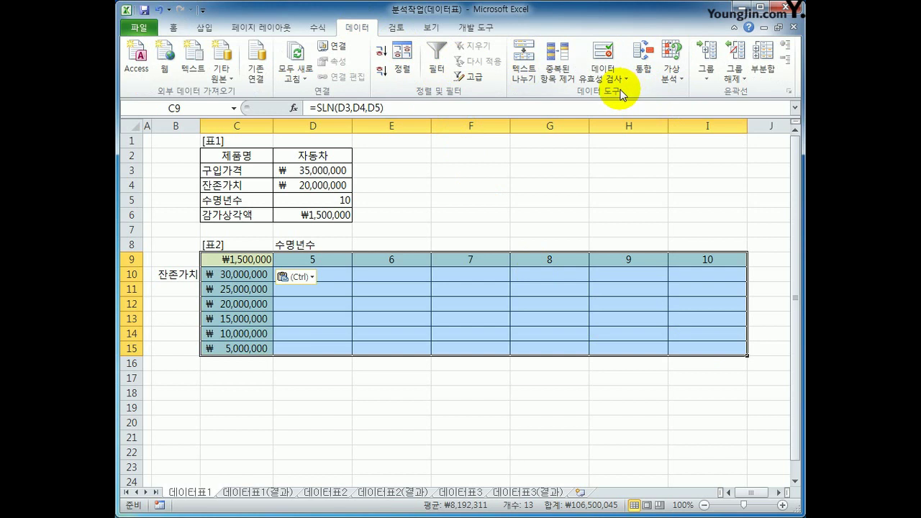
click(673, 80)
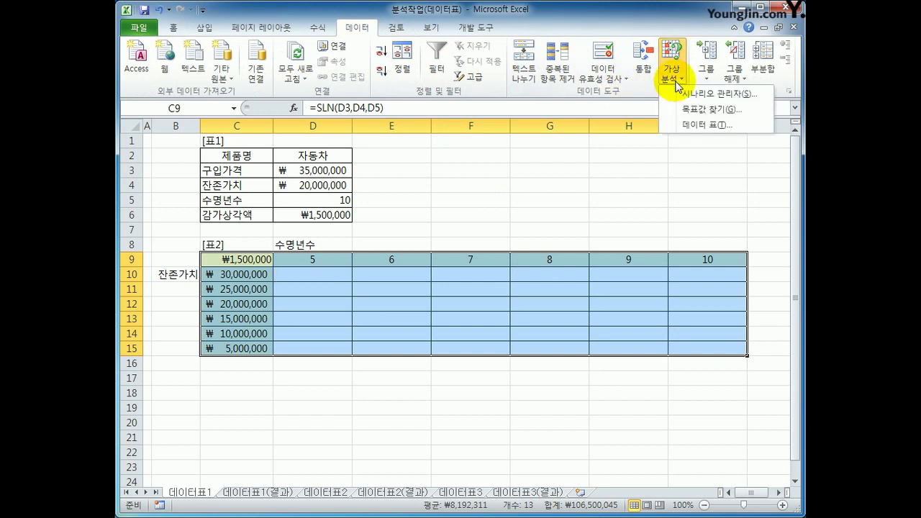
click(695, 127)
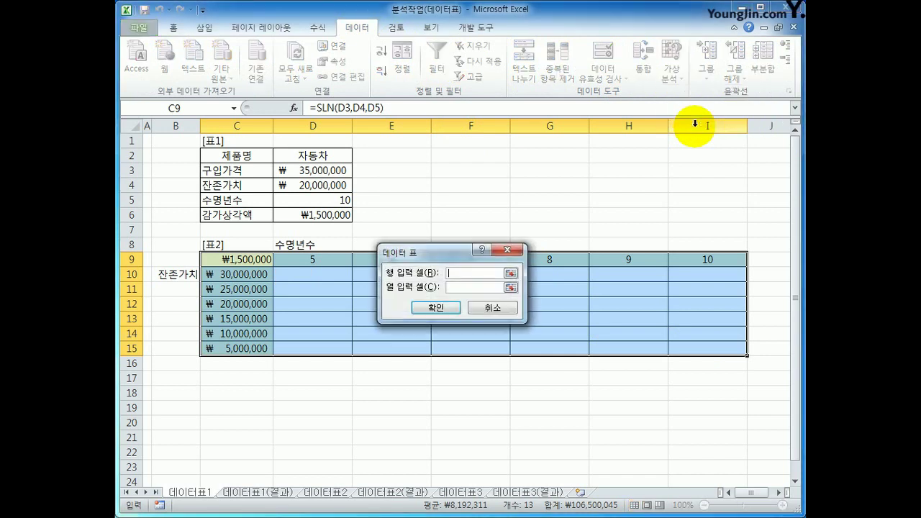
drag(436, 252, 515, 154)
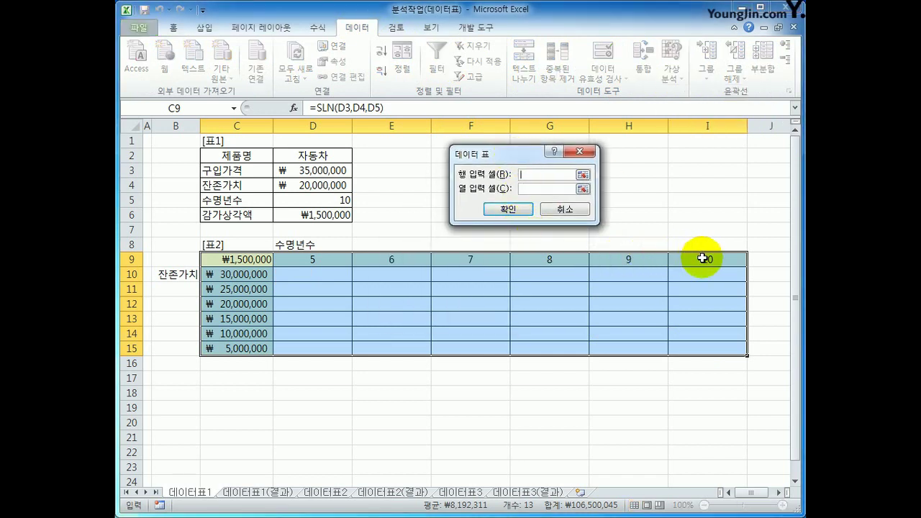
click(326, 197)
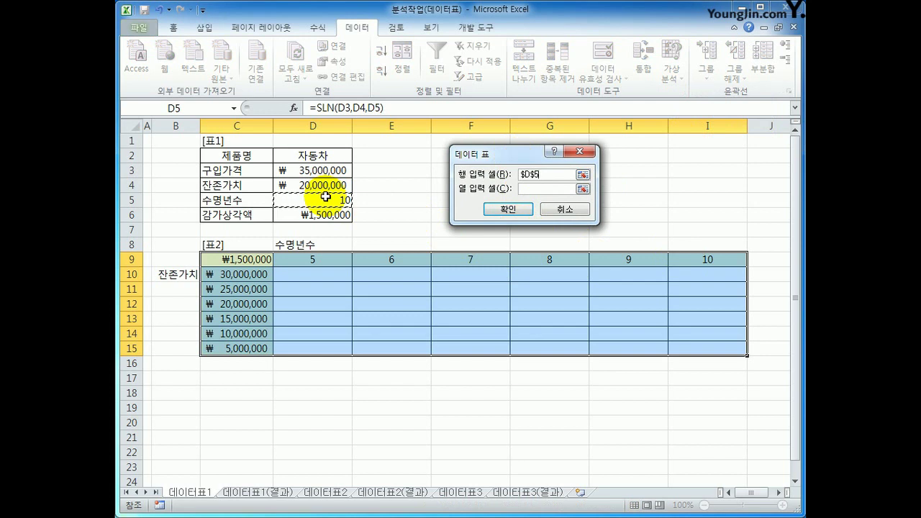
click(538, 188)
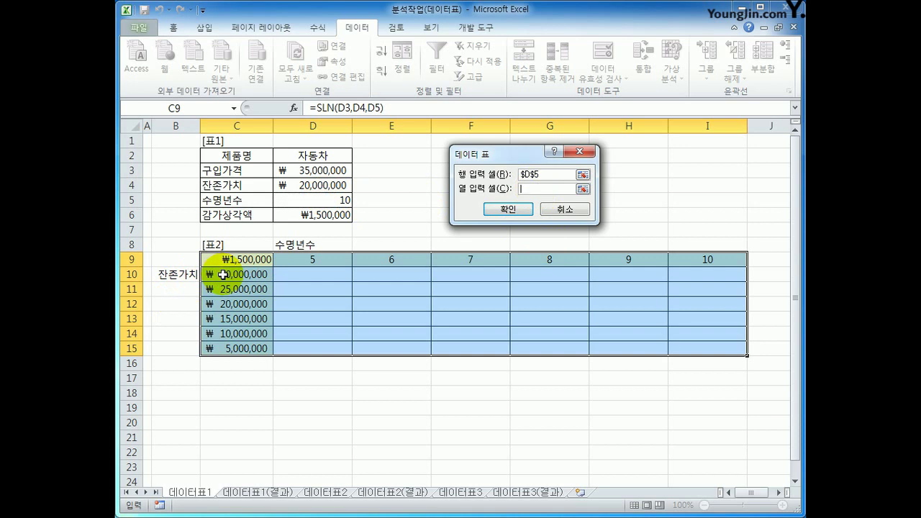
click(325, 185)
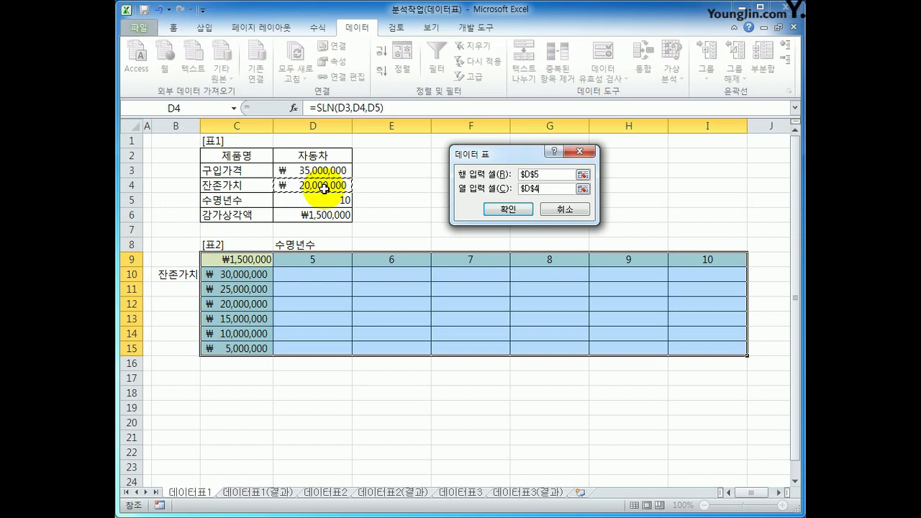
click(519, 210)
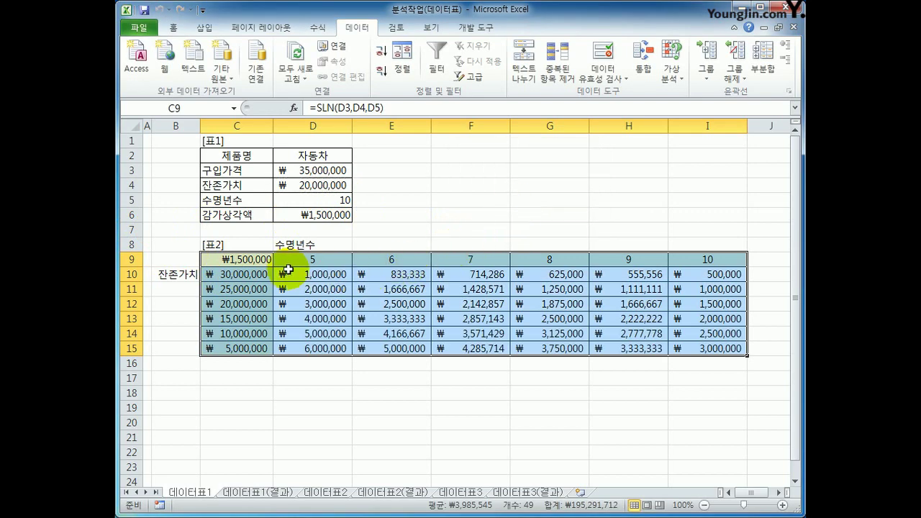
Review the headers and calculated cells D10:I15 of [표2], and compare them with the 데이터표1(결과) sheet.
click(294, 260)
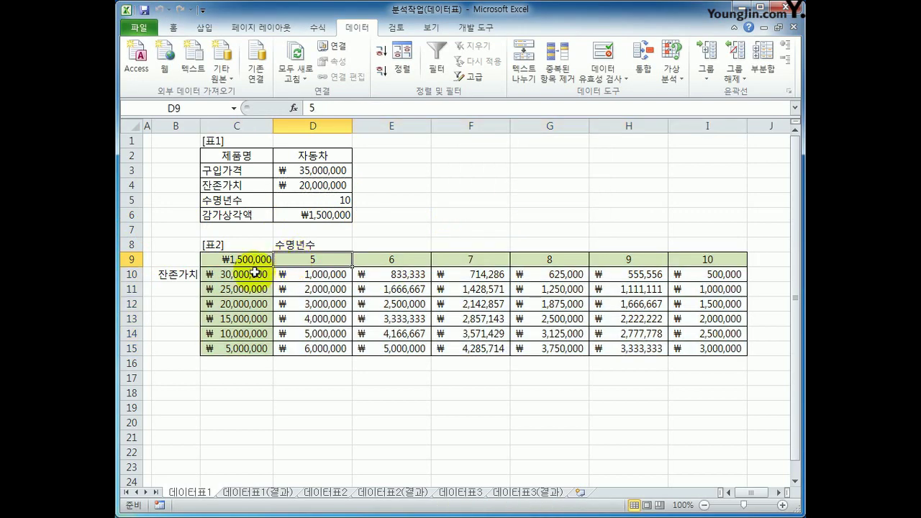
click(253, 276)
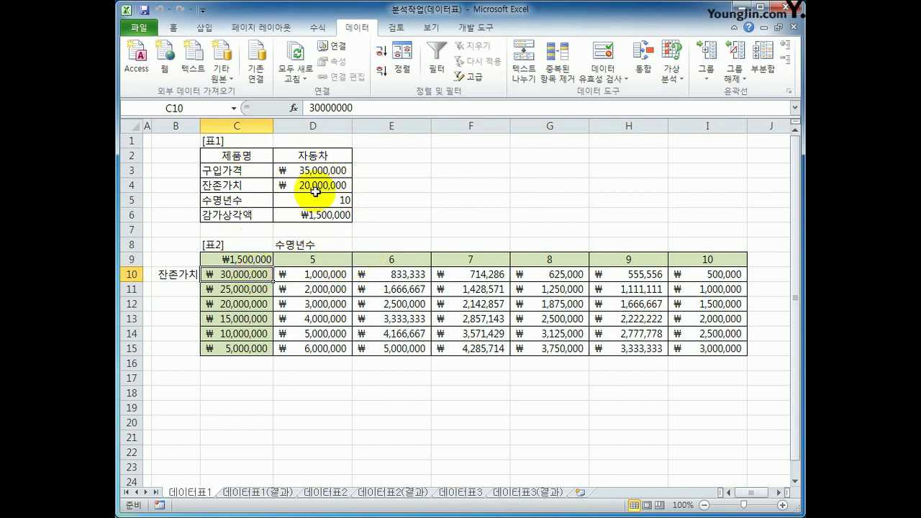
drag(309, 274, 720, 347)
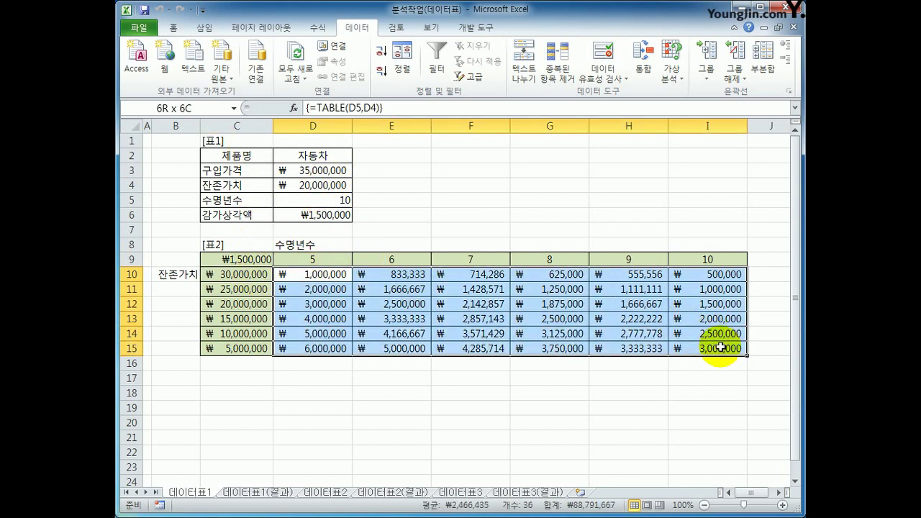
click(706, 351)
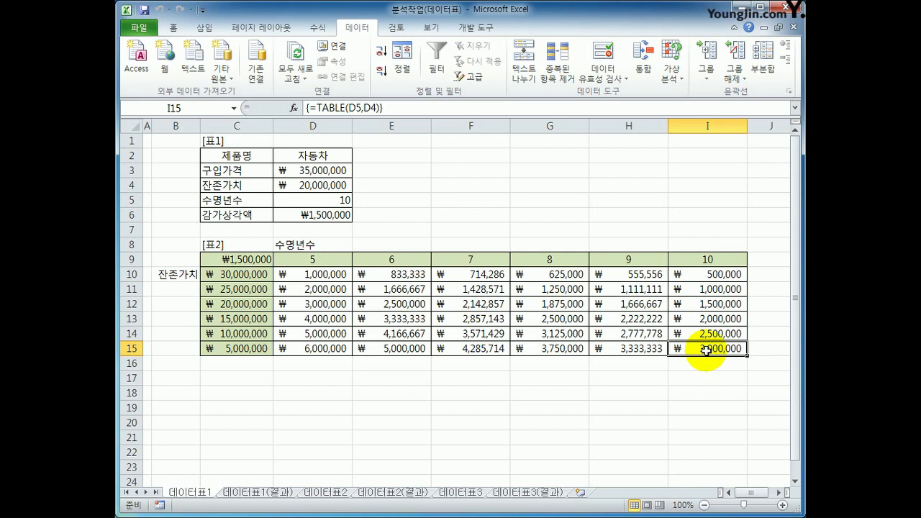
click(264, 492)
click(196, 495)
click(241, 494)
click(189, 495)
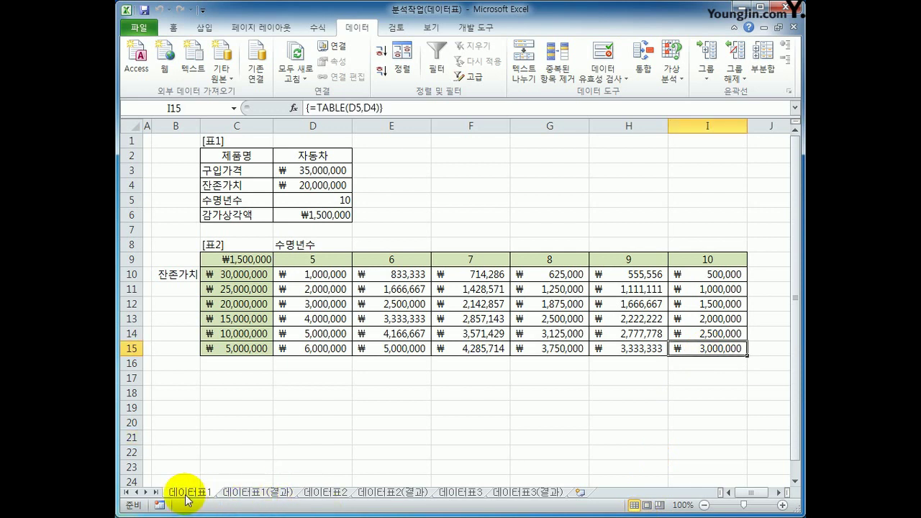
On the 데이터표2 sheet, examine input cells C2:C4, the profit formula in C5, and the rate and period headers of the empty table.
click(342, 494)
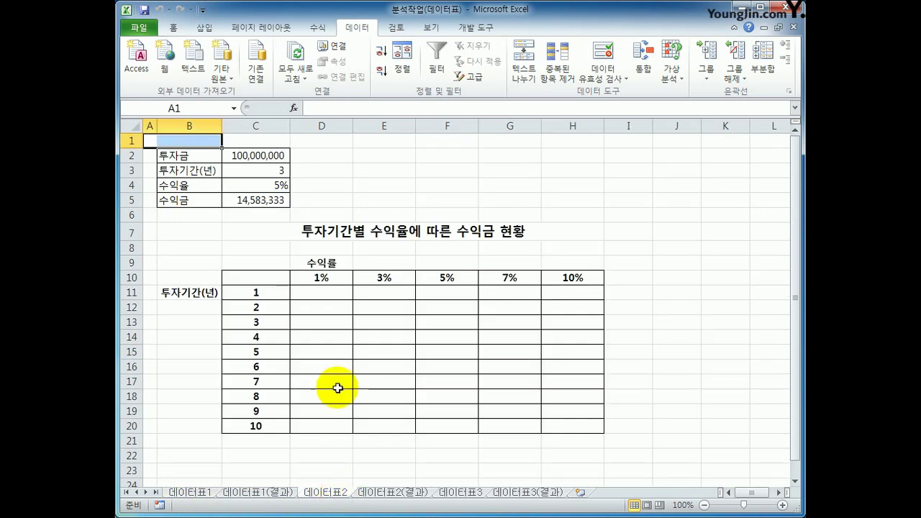
click(257, 155)
click(249, 173)
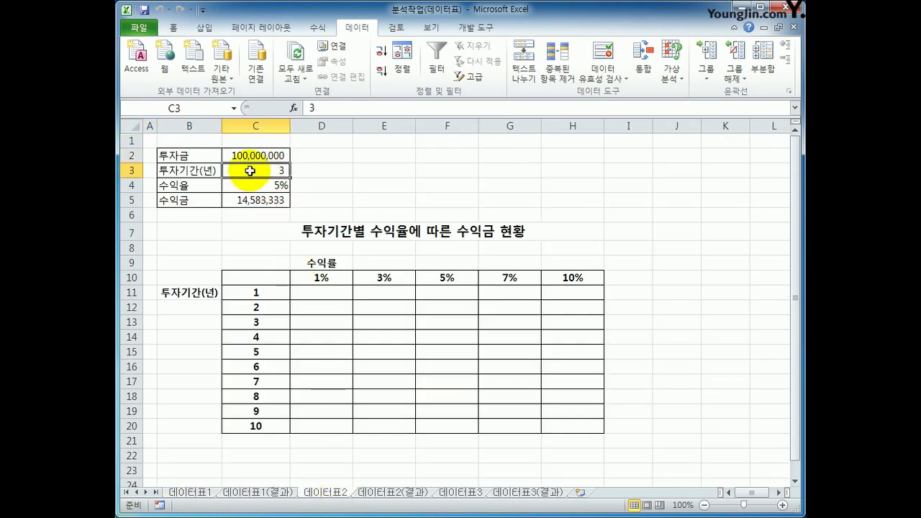
click(250, 185)
click(251, 202)
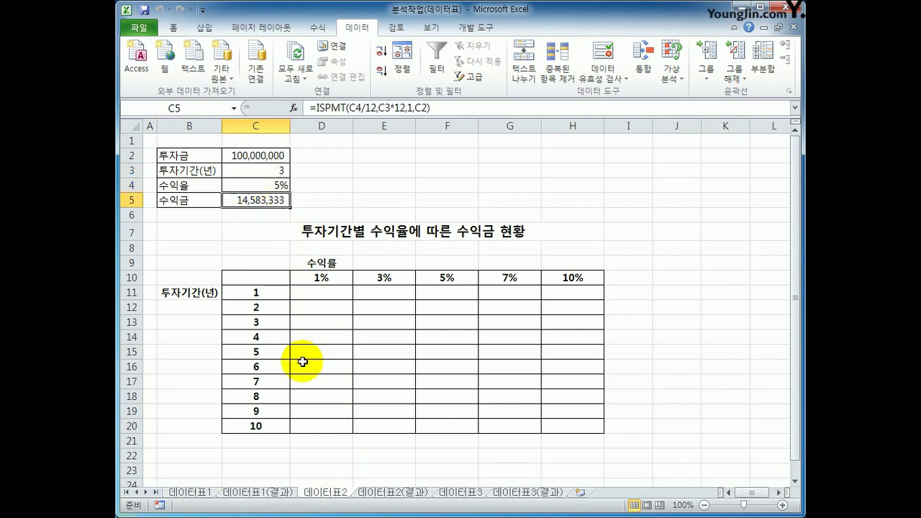
drag(304, 281, 553, 279)
drag(240, 290, 247, 425)
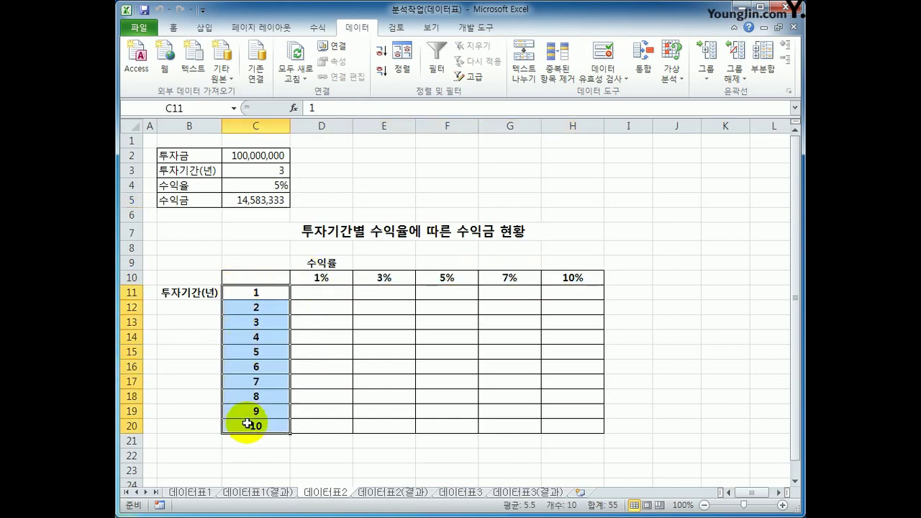
click(264, 277)
drag(264, 277, 551, 424)
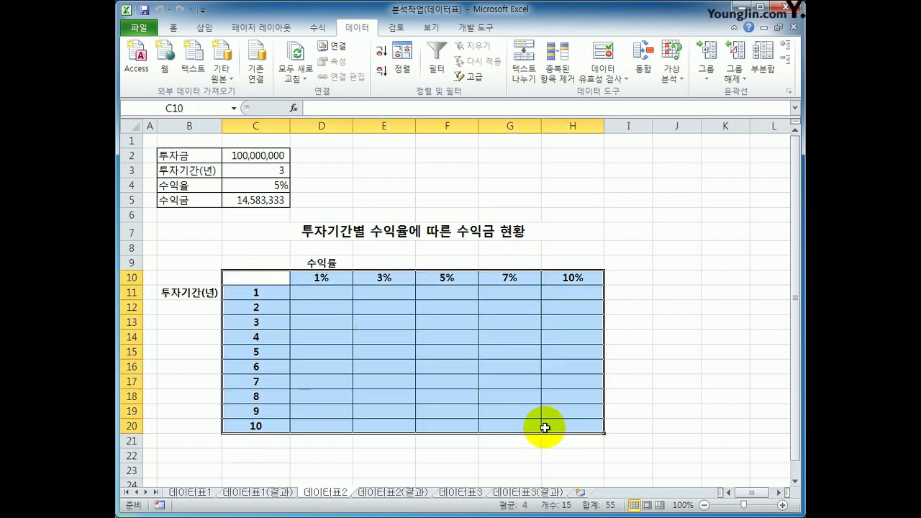
Try linking the corner cell C10 to the profit amount with =C5, and clear the cell again.
click(260, 279)
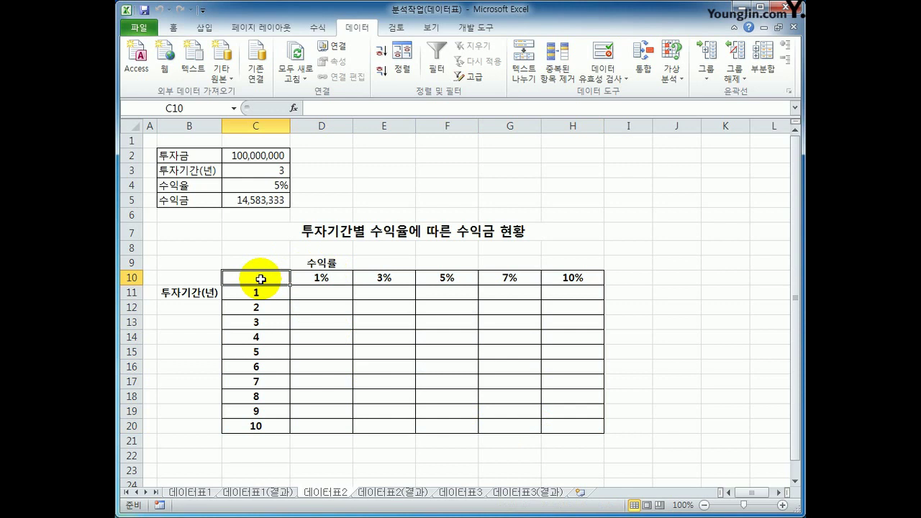
text(=)
click(255, 200)
key(Return)
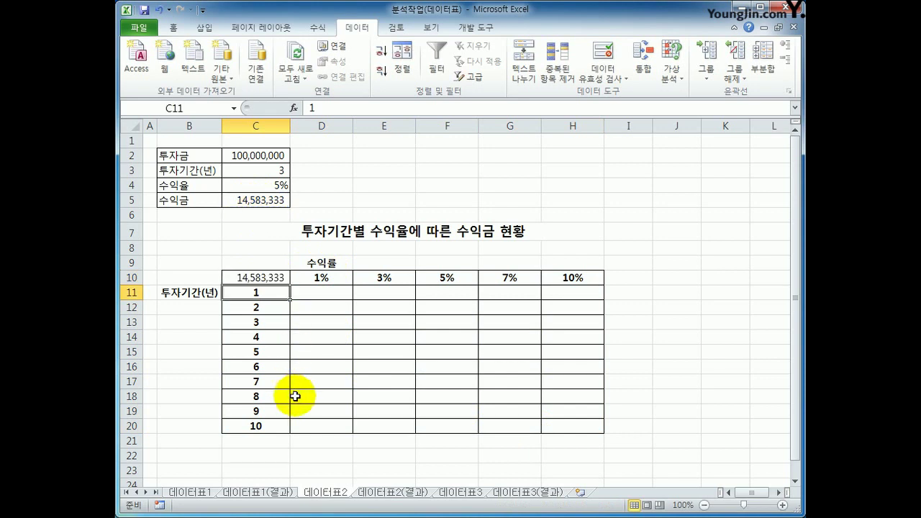
click(250, 274)
key(Delete)
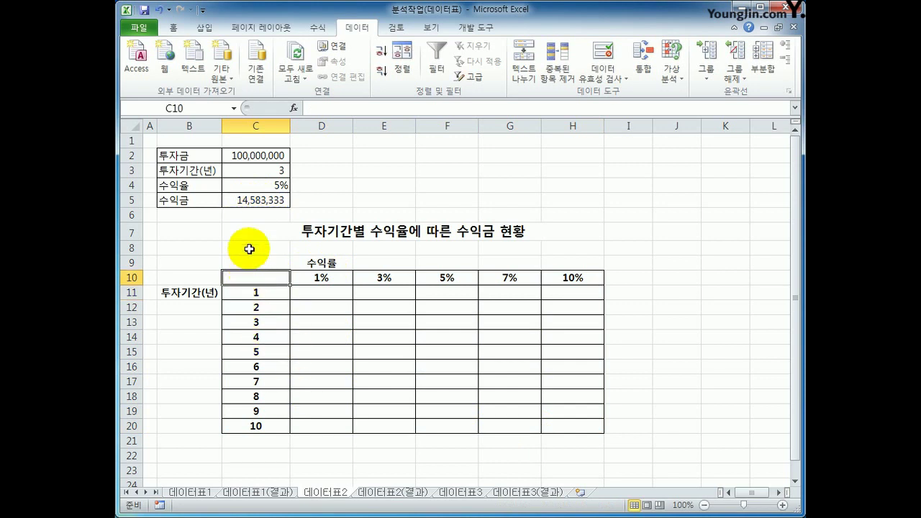
Copy the formula text =ISPMT(C4/12,C3*12,1,C2) from C5 and paste it unchanged into the corner cell C10.
click(248, 201)
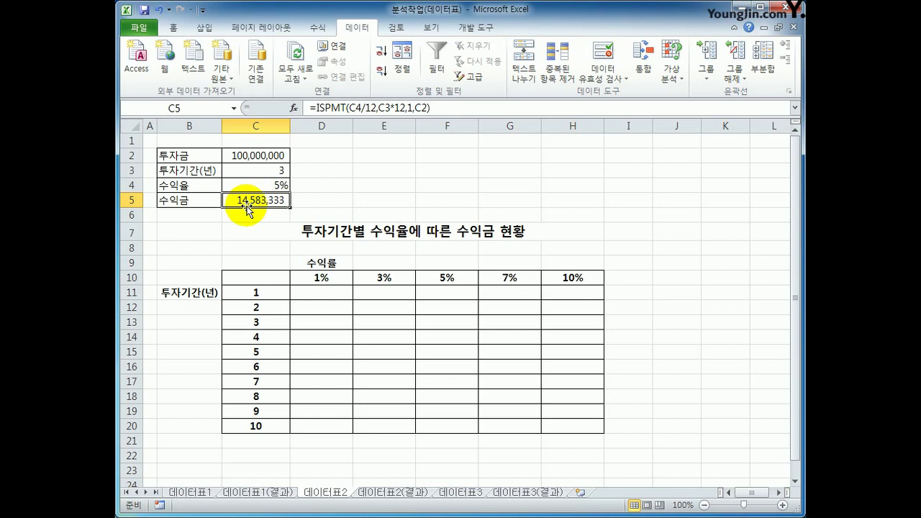
drag(308, 107, 453, 115)
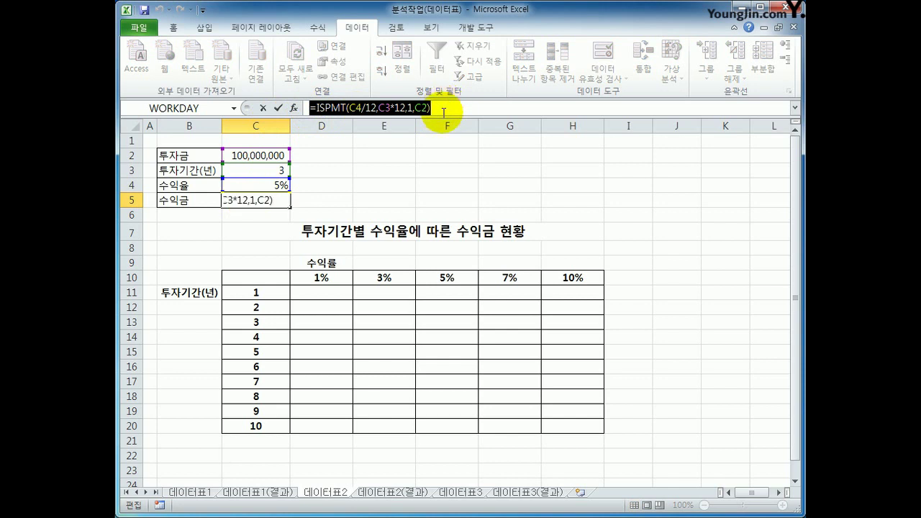
key(Escape)
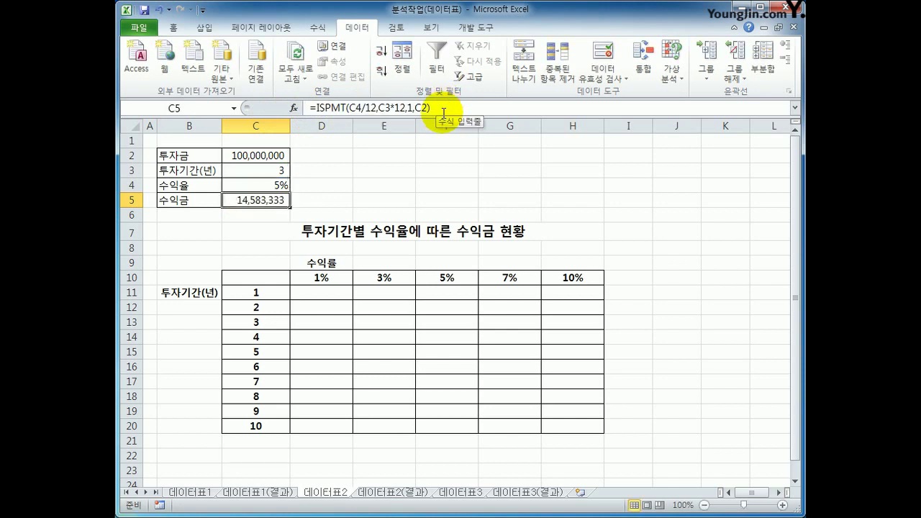
click(274, 280)
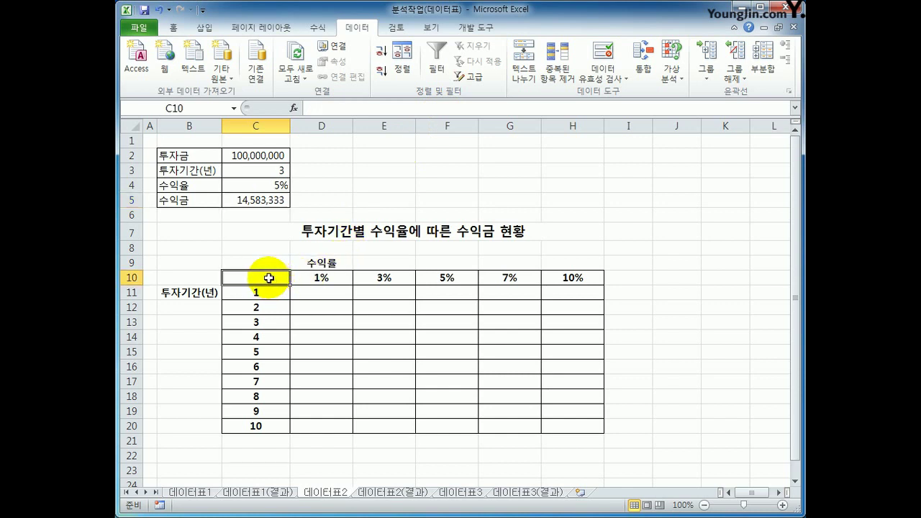
key(ctrl+v)
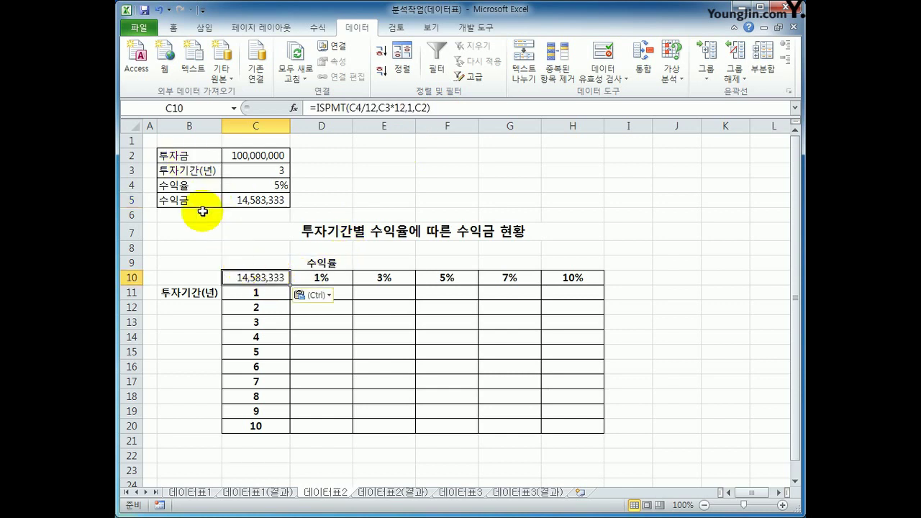
click(174, 27)
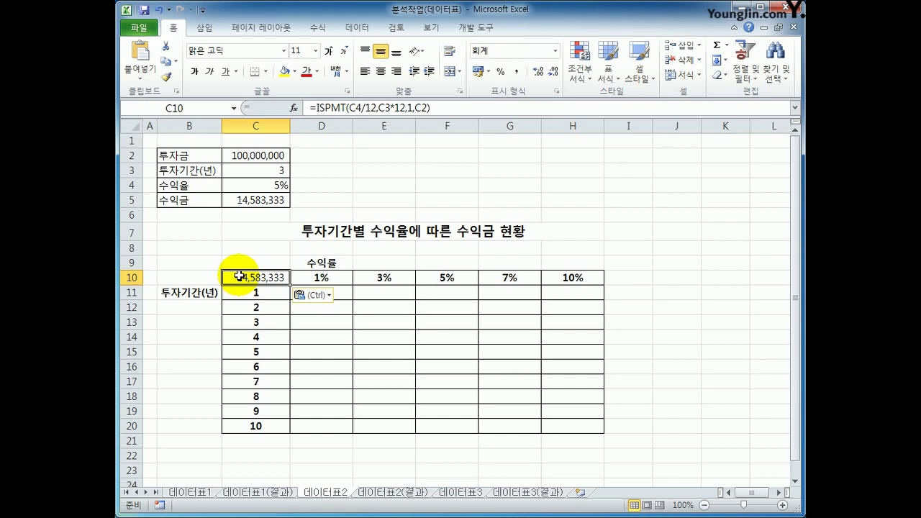
Create a two-variable data table over C10:H20 with C4 as the row input cell and C3 as the column input cell.
drag(272, 277, 575, 423)
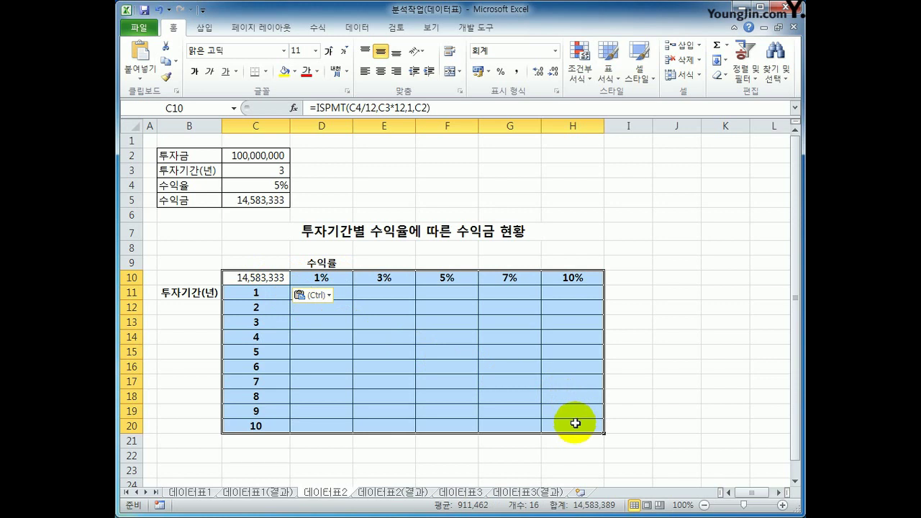
click(357, 29)
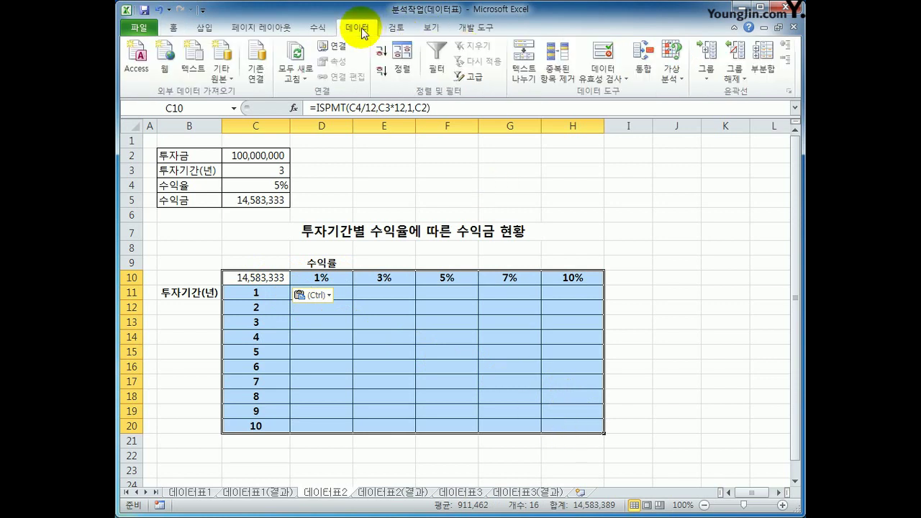
click(667, 74)
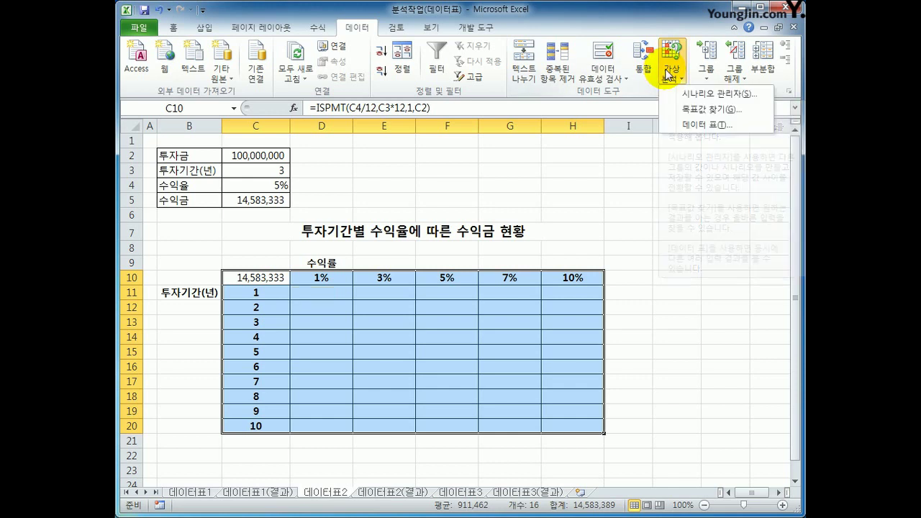
click(683, 125)
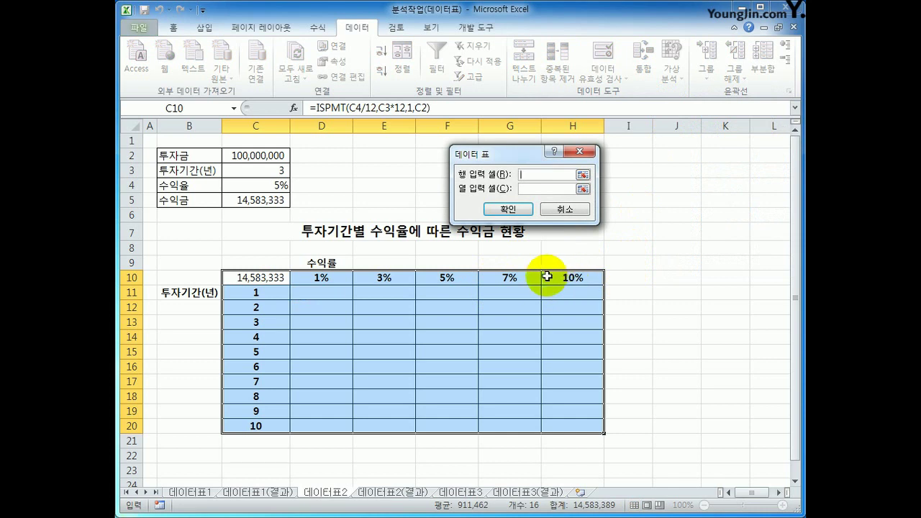
click(259, 170)
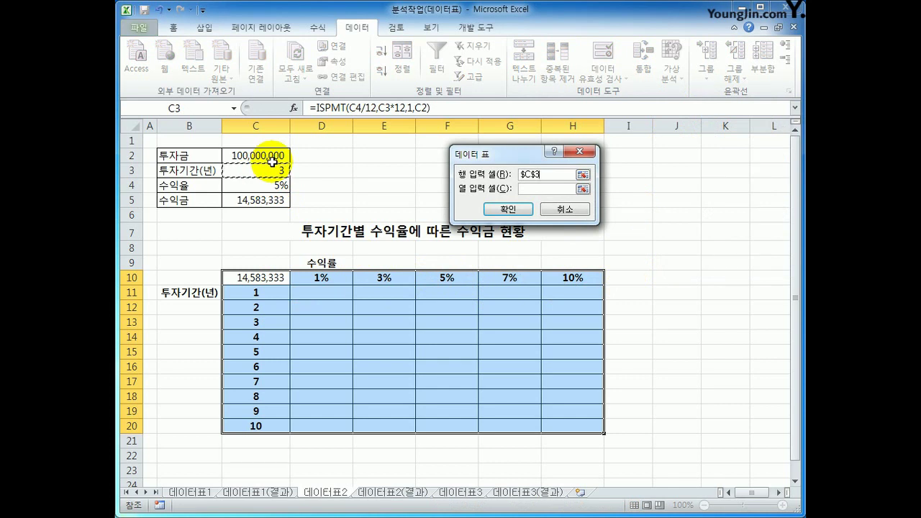
click(269, 185)
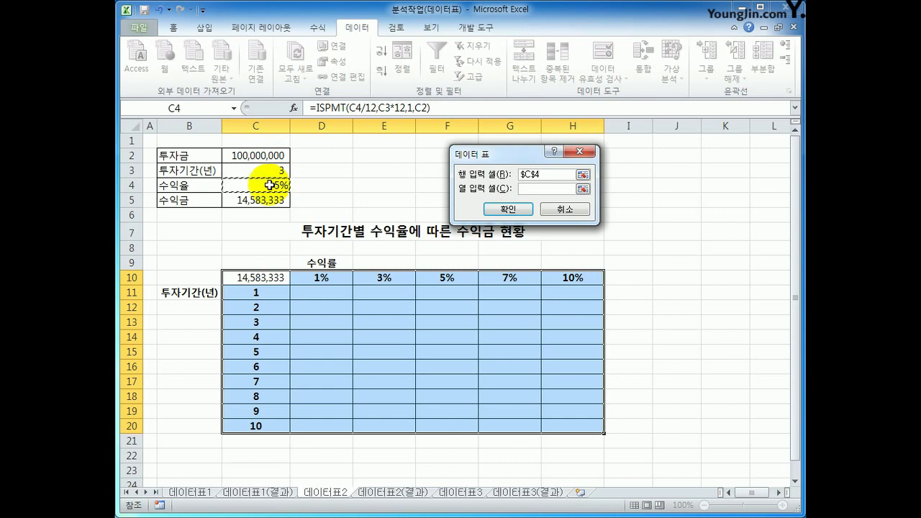
click(525, 192)
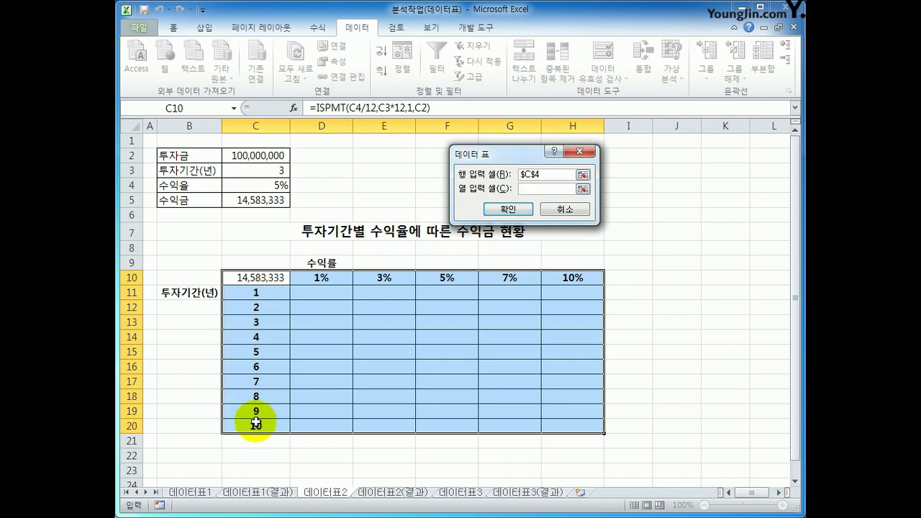
click(275, 170)
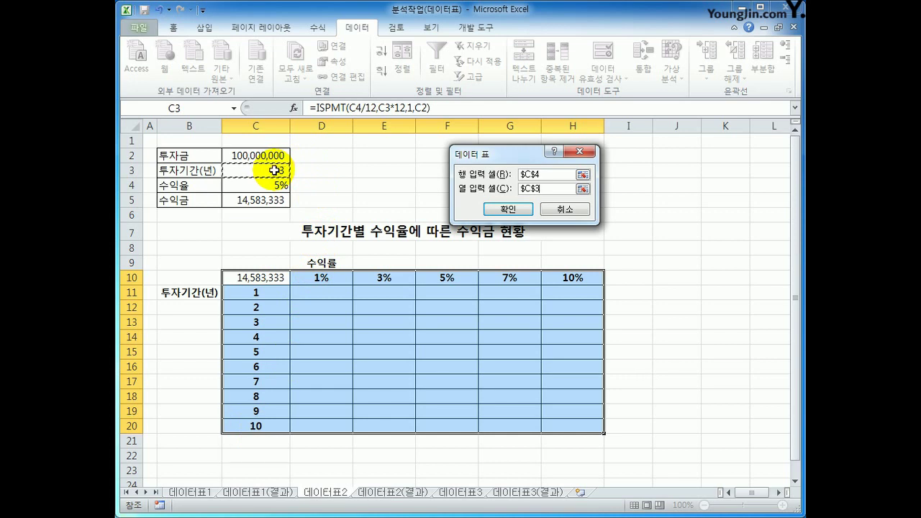
click(527, 208)
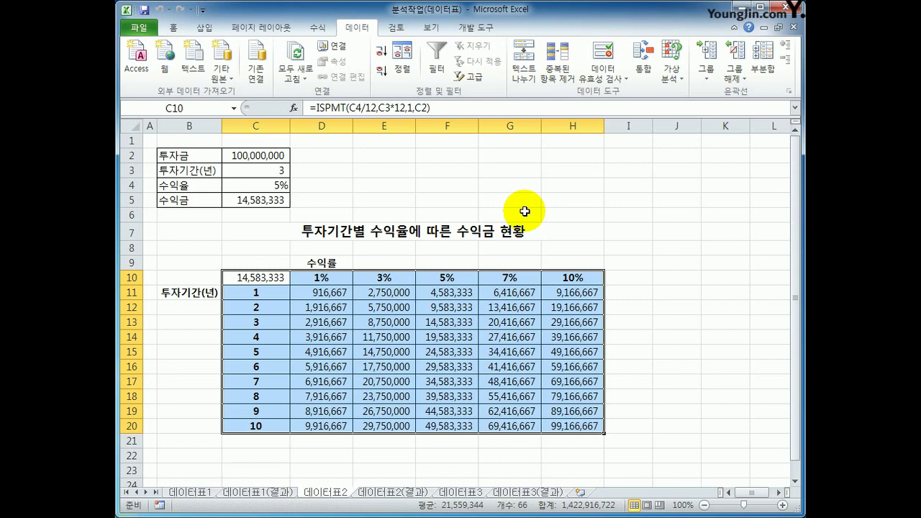
Compare the finished table with the 데이터표2(결과) sheet, and review its rate headers D10:H10 and period headers C11:C20 on 데이터표2.
click(378, 492)
click(479, 495)
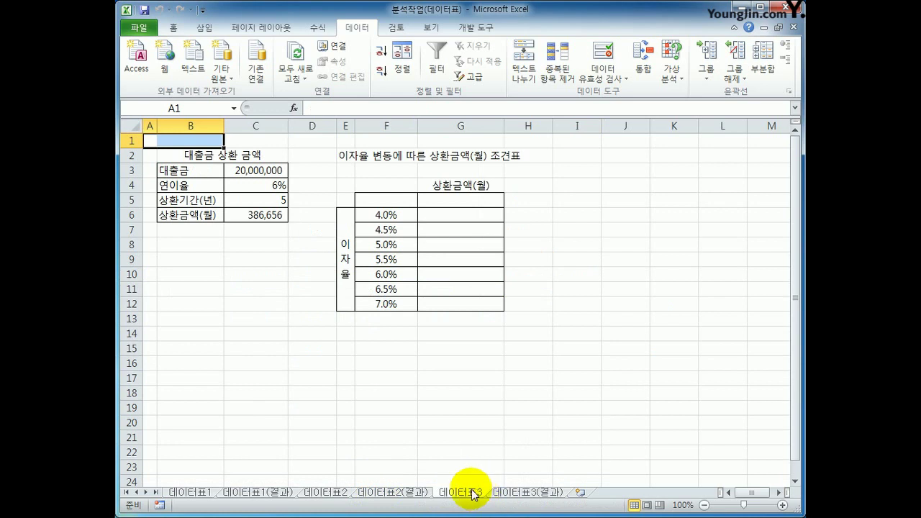
click(338, 493)
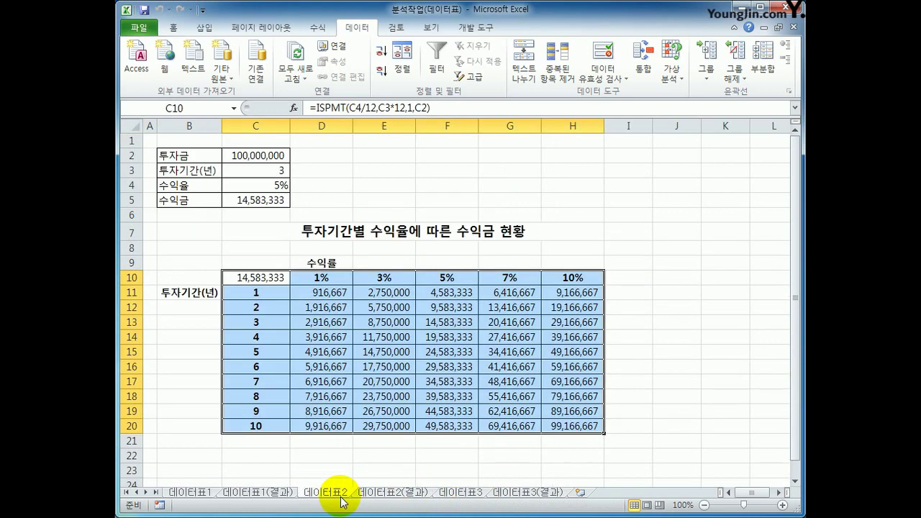
drag(278, 288, 267, 329)
drag(317, 277, 573, 277)
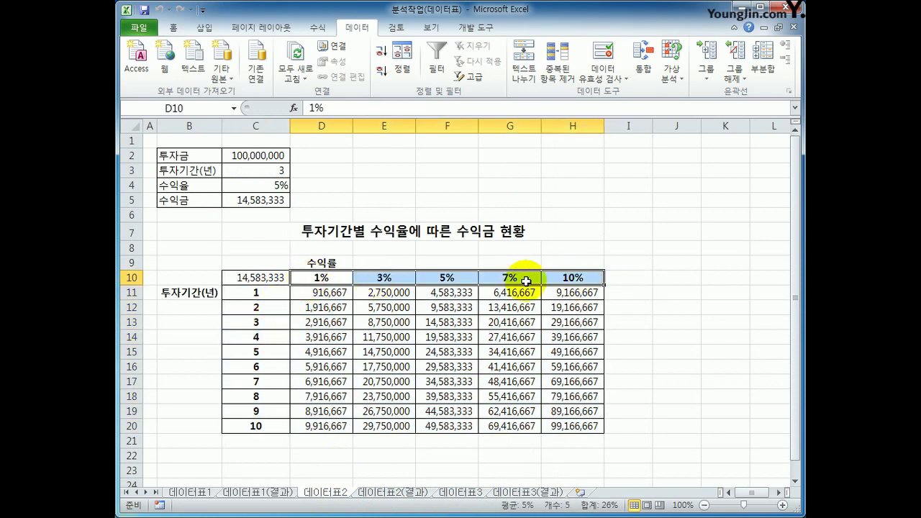
click(294, 289)
drag(273, 292, 273, 425)
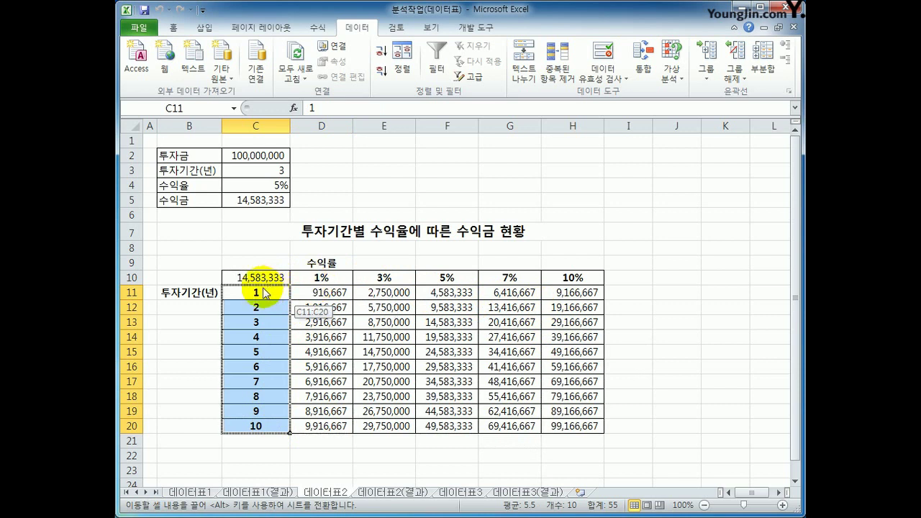
On the 데이터표3 sheet, examine interest rates F6:F12, loan inputs C3:C5, the repayment formula in C6, and the empty result cells G5:G12.
click(464, 493)
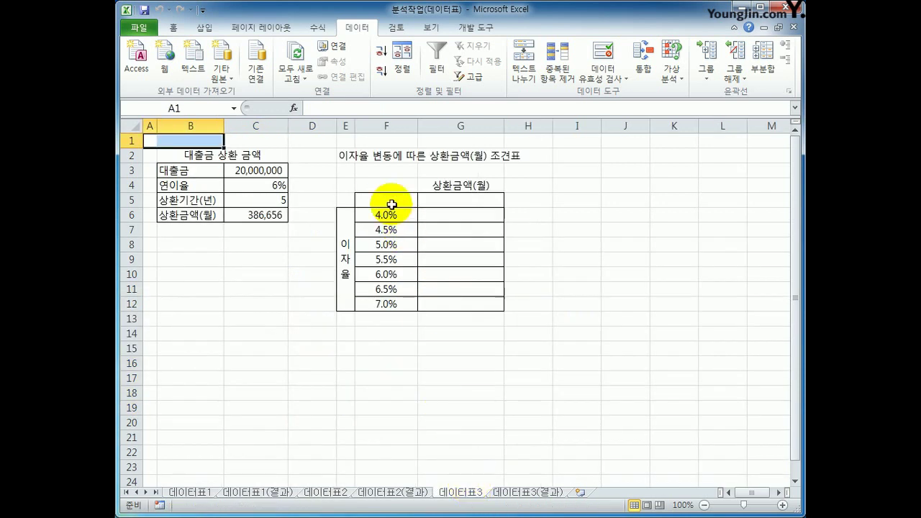
drag(381, 221, 380, 301)
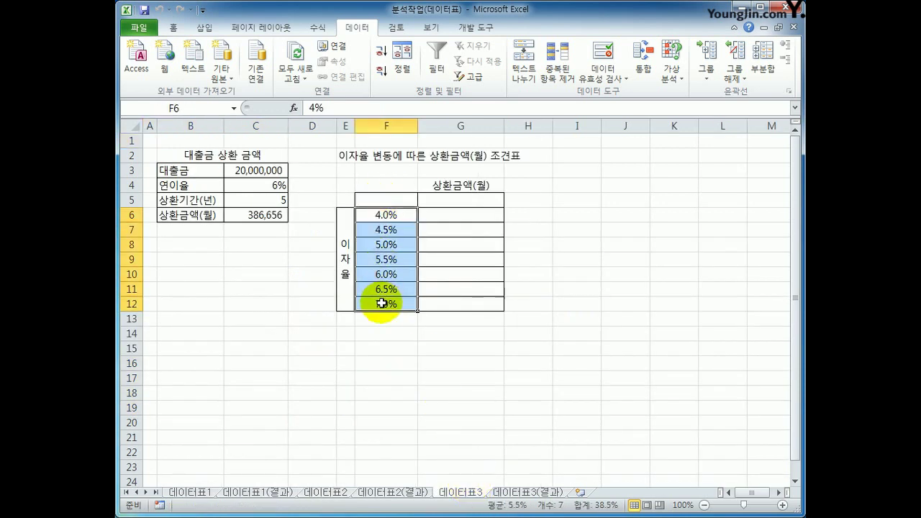
click(437, 200)
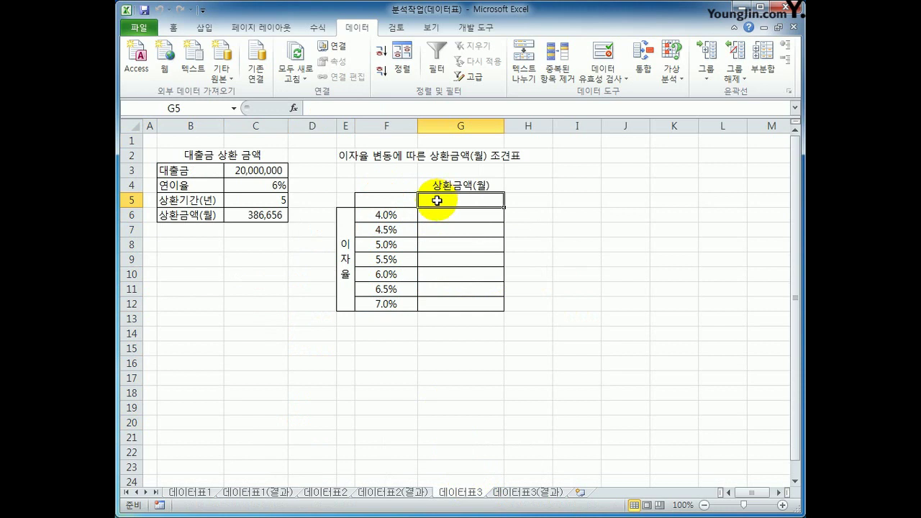
click(253, 170)
click(249, 186)
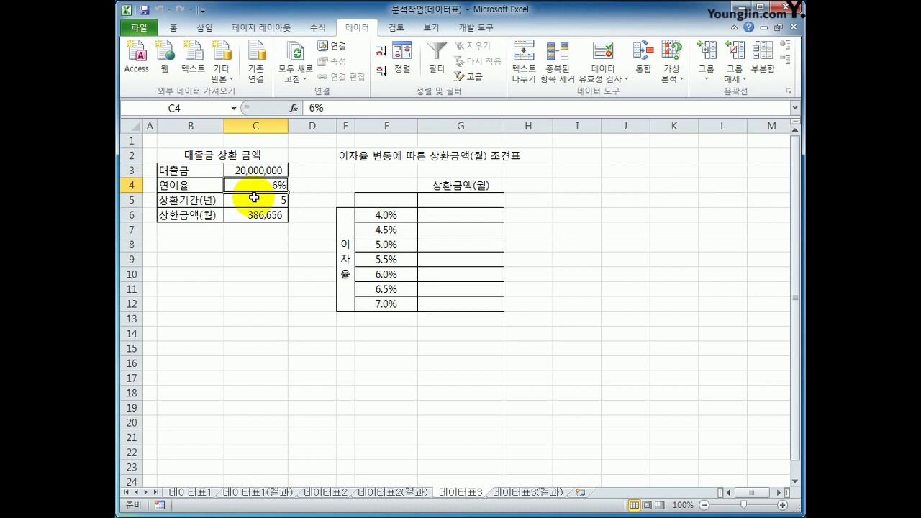
click(253, 199)
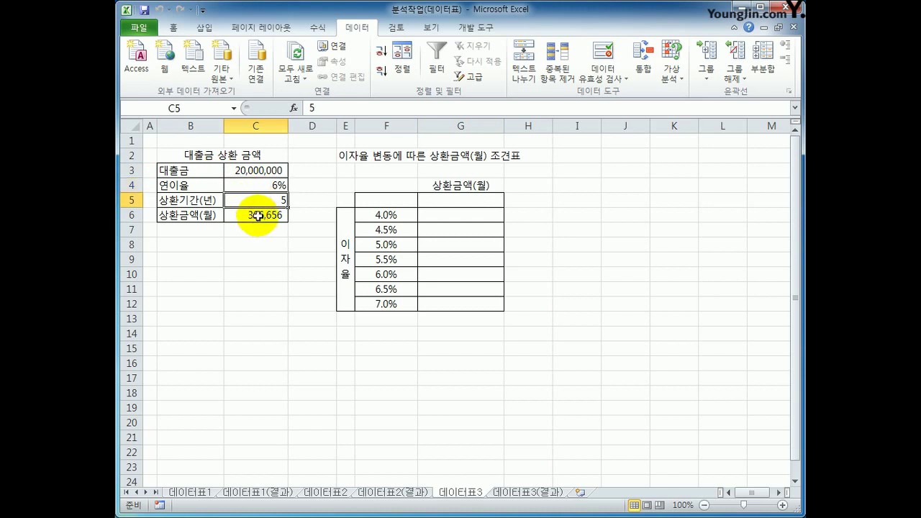
click(259, 216)
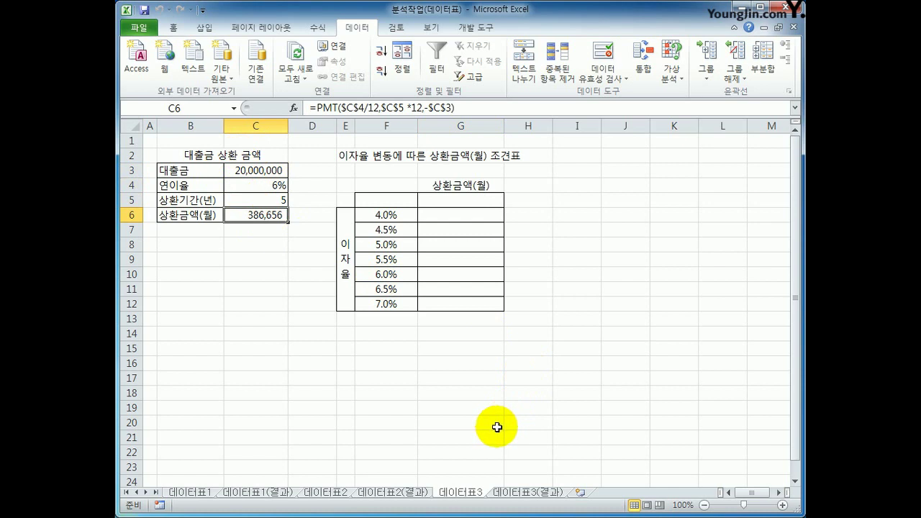
click(455, 203)
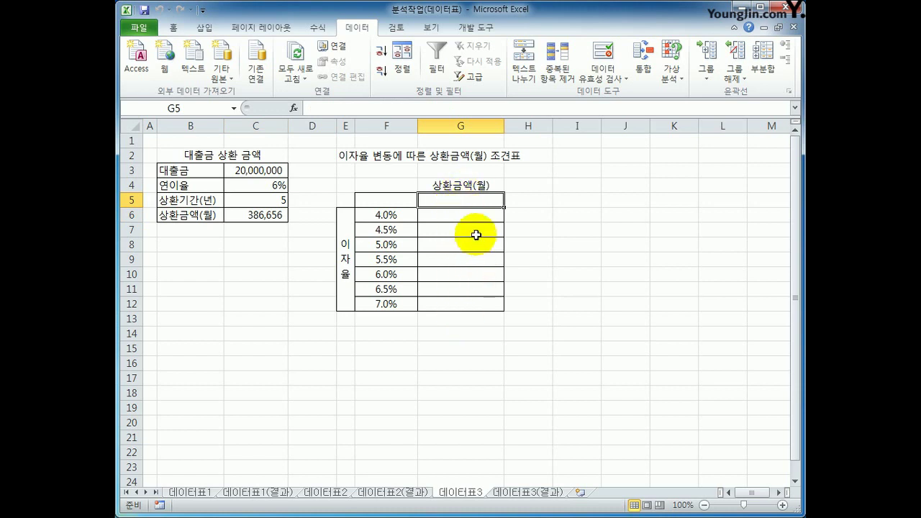
drag(471, 217, 473, 308)
Try linking cell G5 to the monthly repayment amount with =C6, and clear the cell again.
click(463, 199)
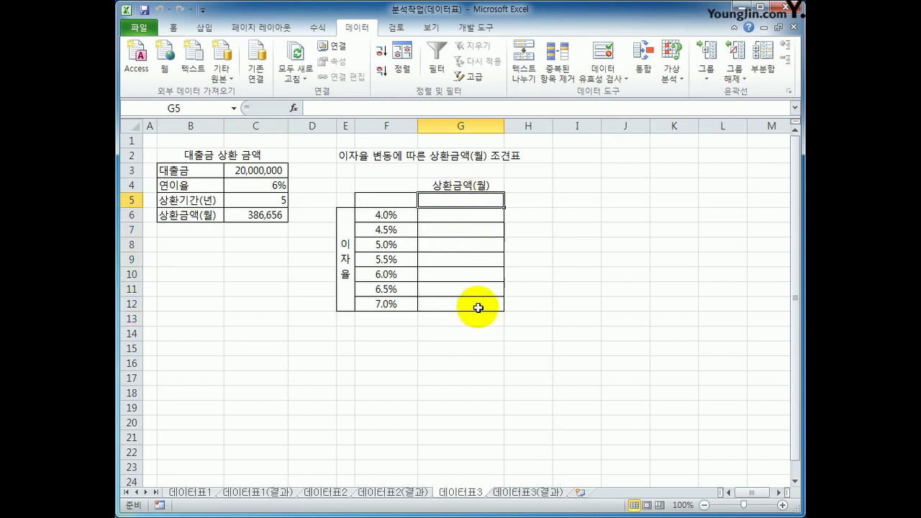
text(=)
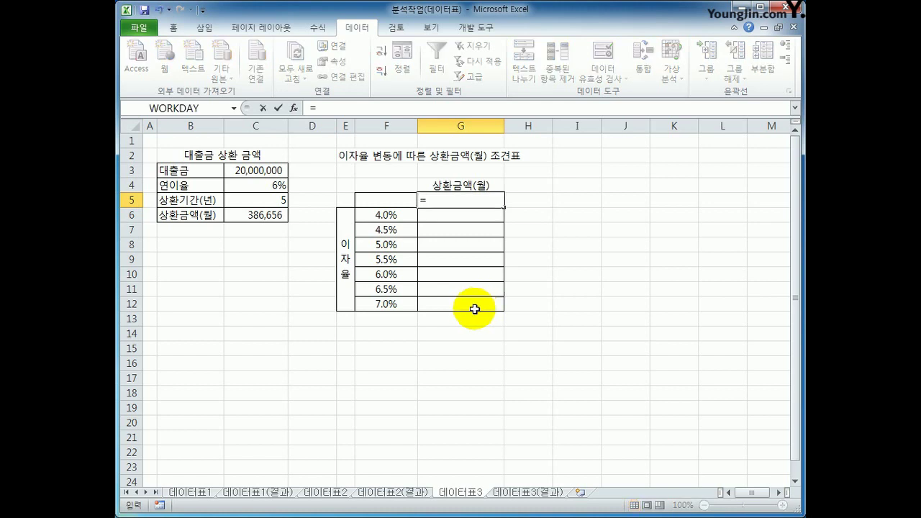
click(254, 215)
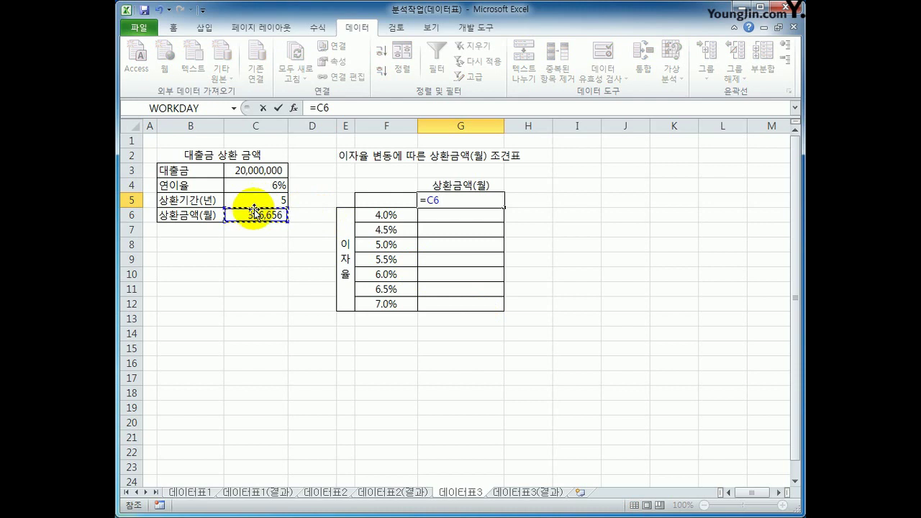
key(Return)
key(Up)
key(Delete)
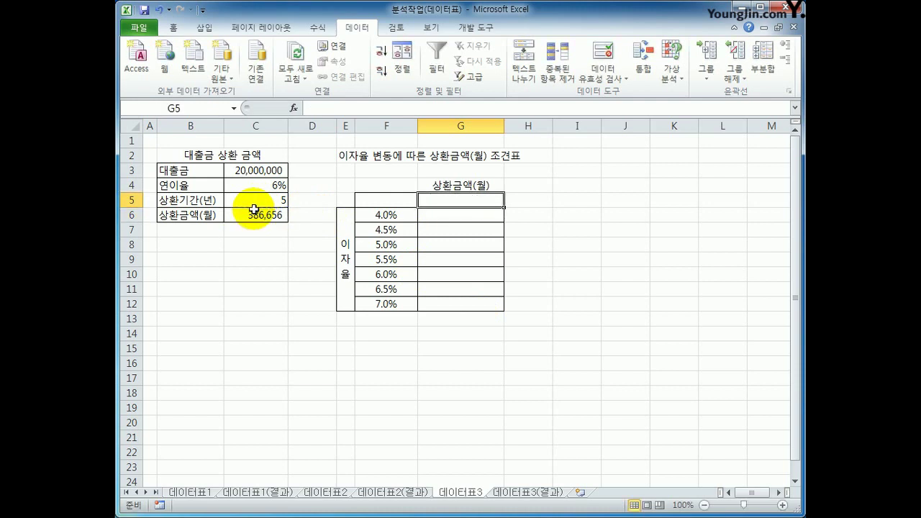
Copy the formula text =PMT($C$4/12,$C$5 *12,-$C$3) from C6 and paste it unchanged into G5.
click(255, 211)
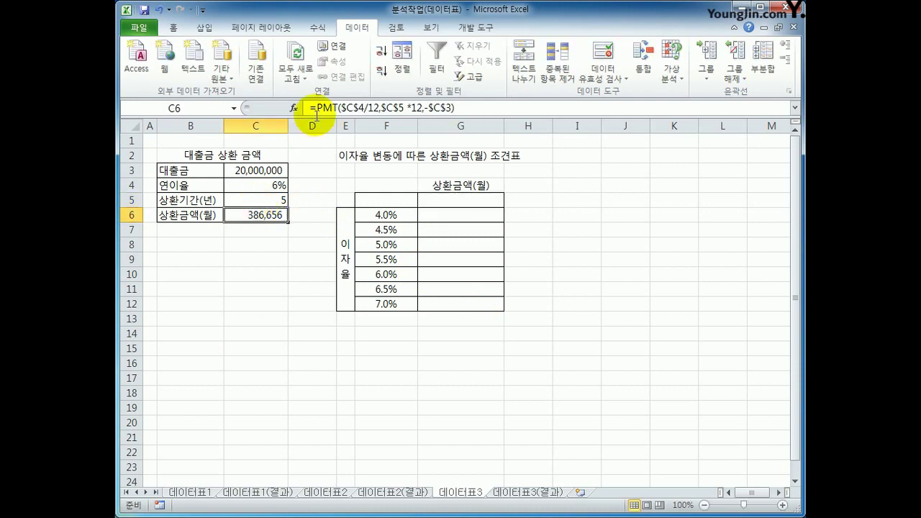
drag(309, 110, 478, 104)
key(ctrl+c)
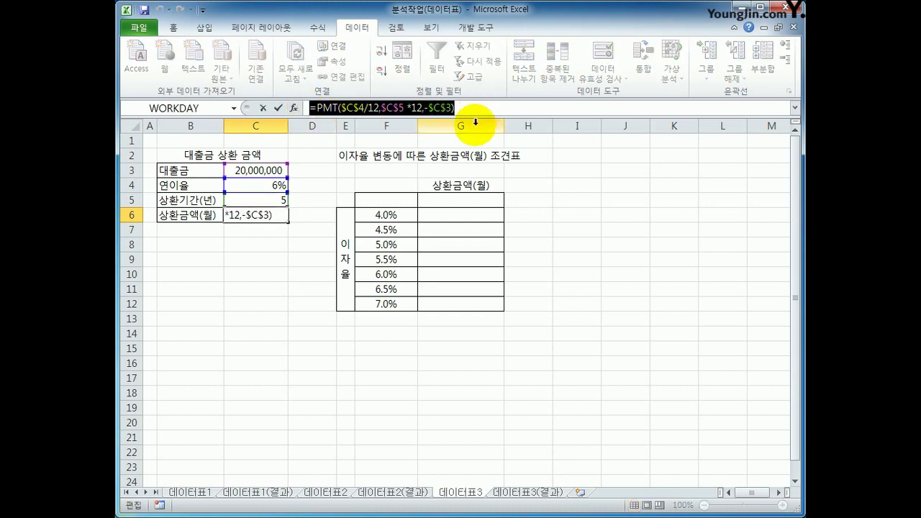
key(Escape)
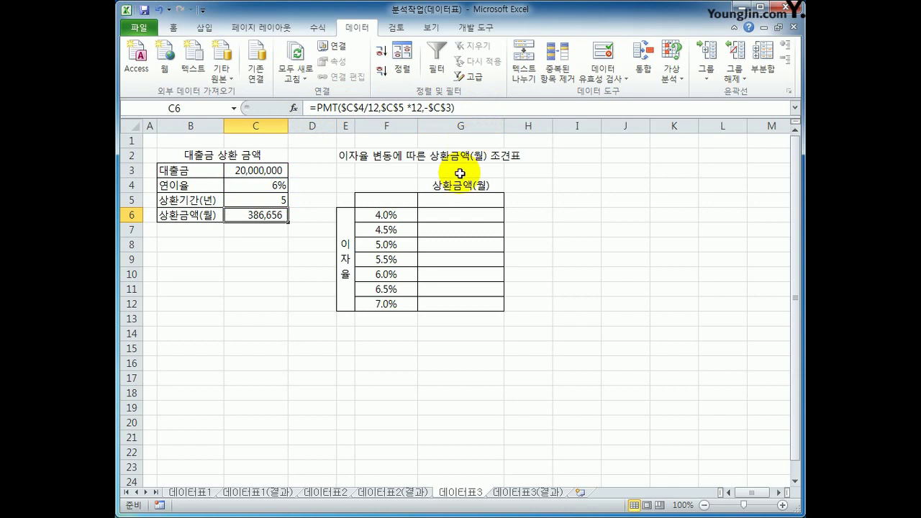
click(456, 198)
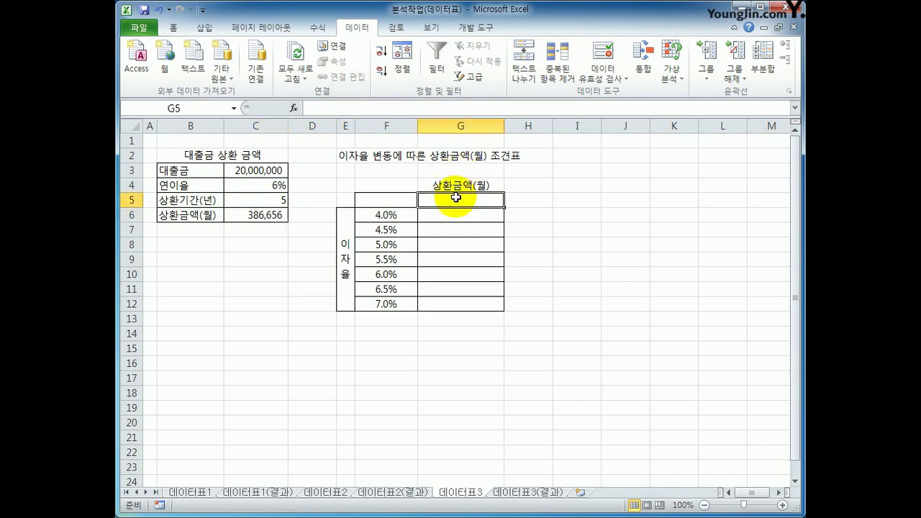
key(ctrl+v)
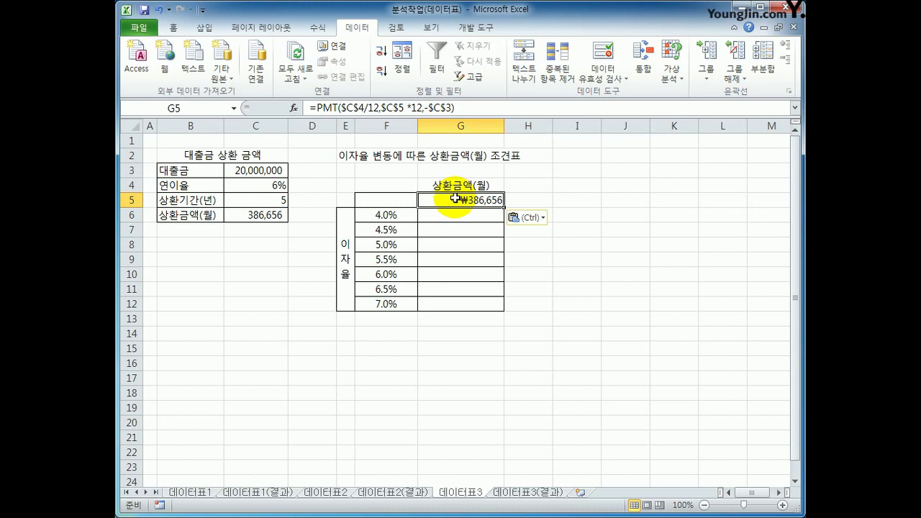
Create a one-variable data table over F5:G12 with C4 as the column input cell and no row input cell.
drag(407, 200, 467, 301)
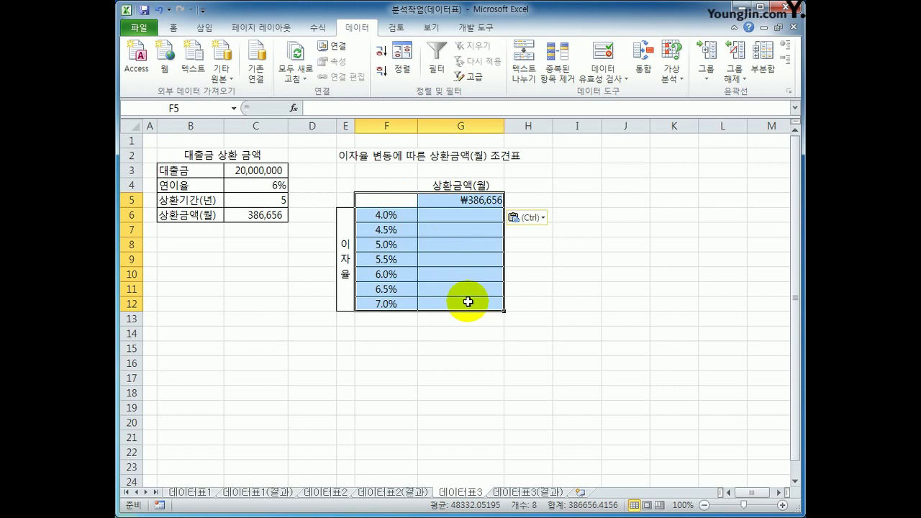
click(668, 80)
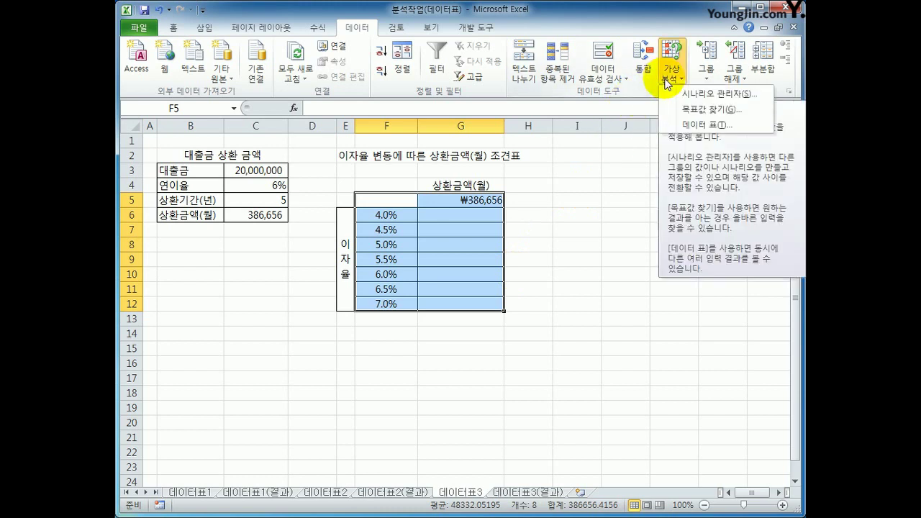
click(668, 125)
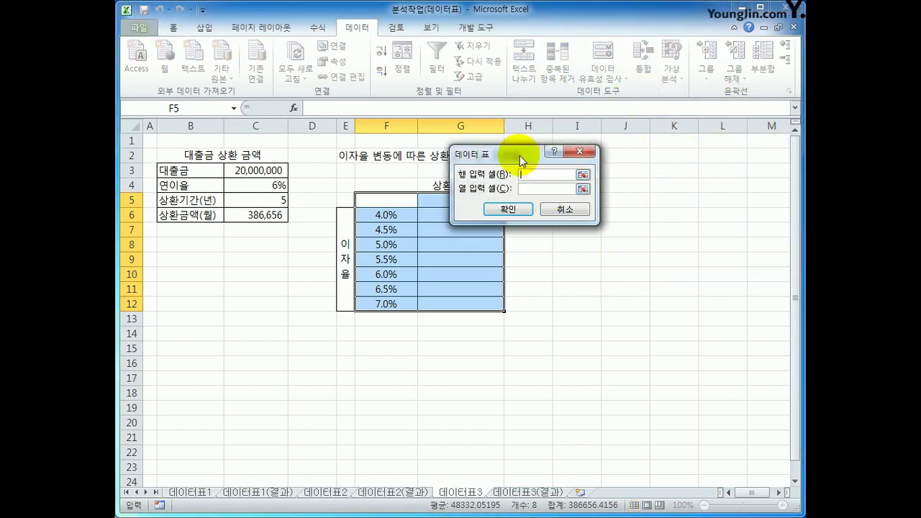
drag(520, 155, 632, 176)
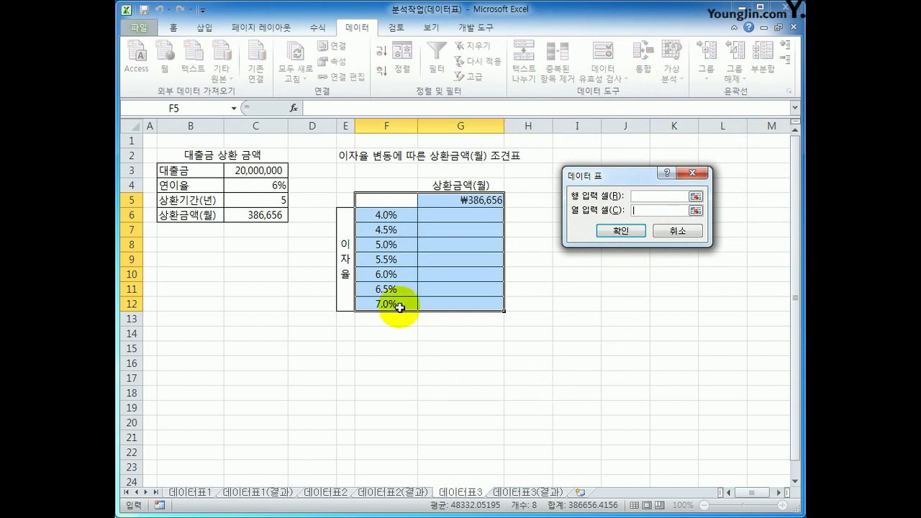
click(246, 185)
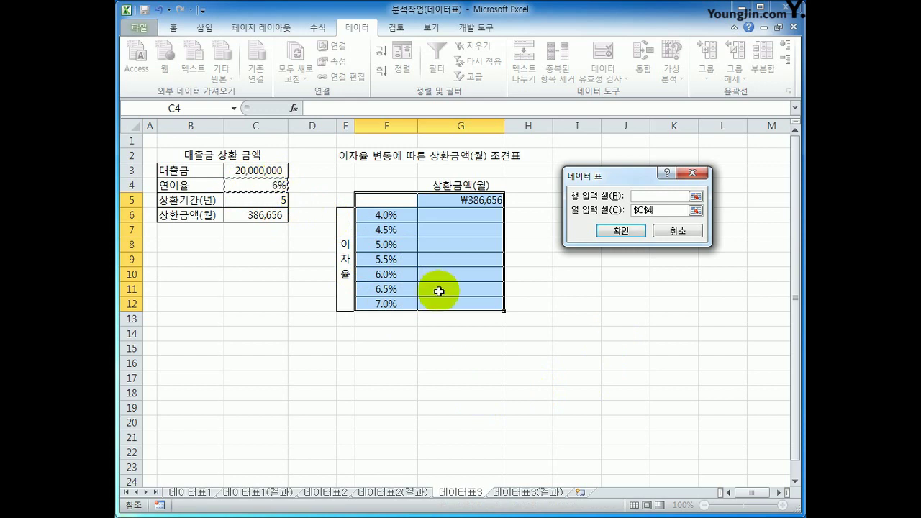
click(621, 231)
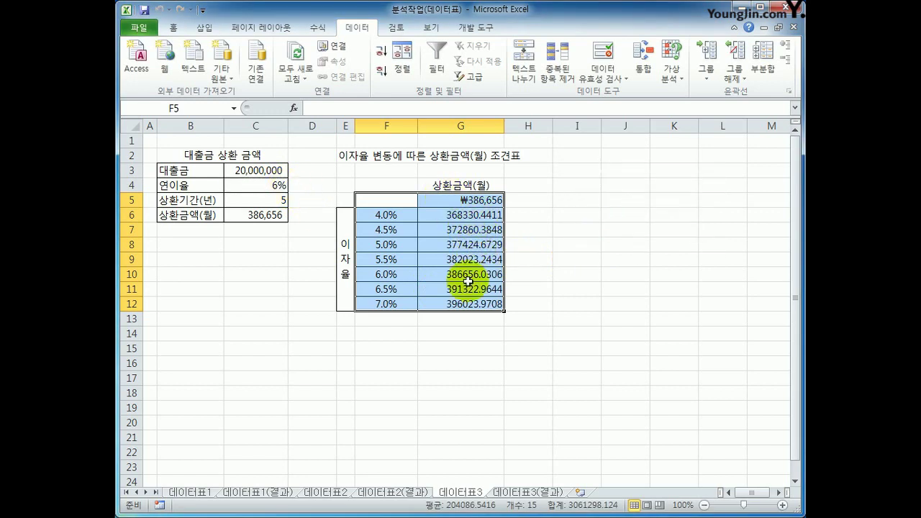
Inspect the table formula in G12, and compare the repayment table with the 데이터표3(결과) sheet.
click(450, 305)
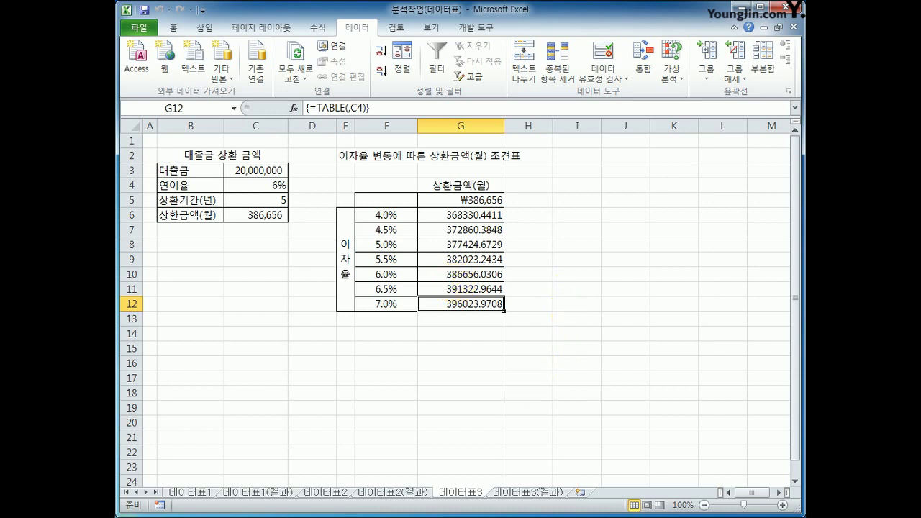
click(507, 493)
click(473, 498)
click(496, 493)
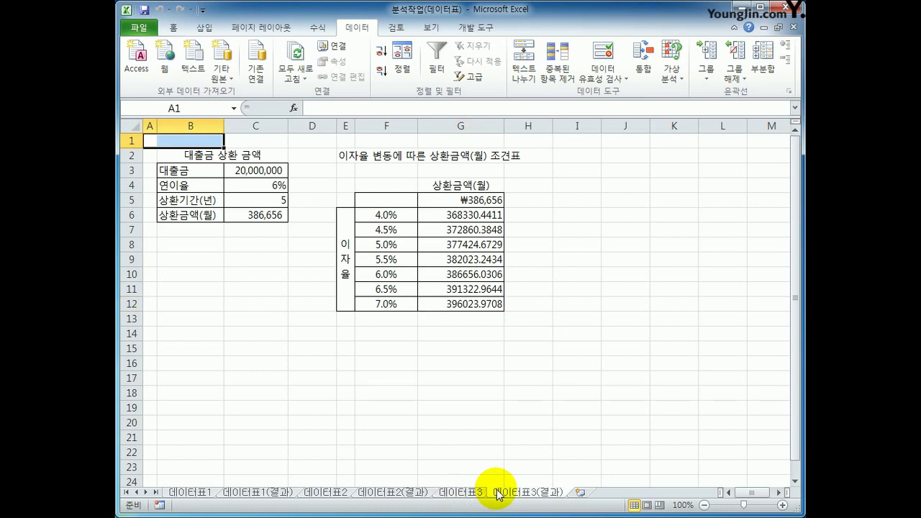